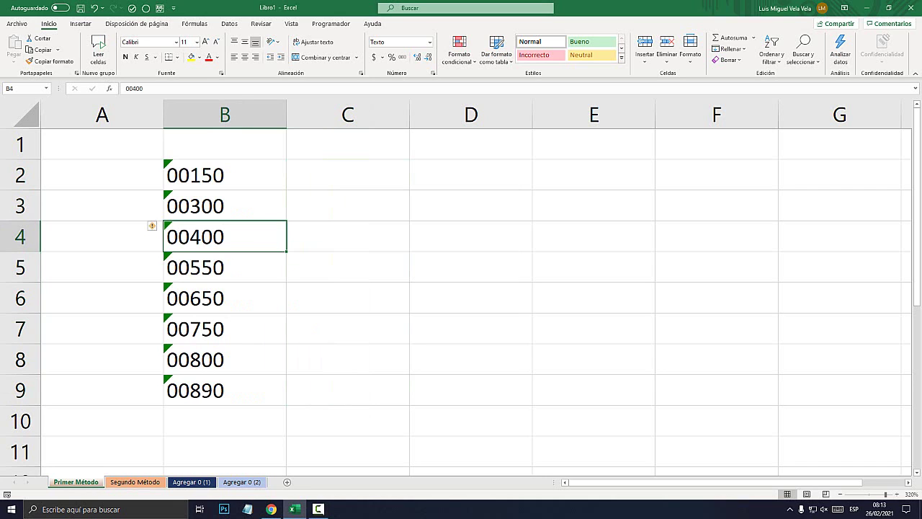
After checking the codes in B2 and B3, apply the Número format to B2:B9
left_click(224, 206)
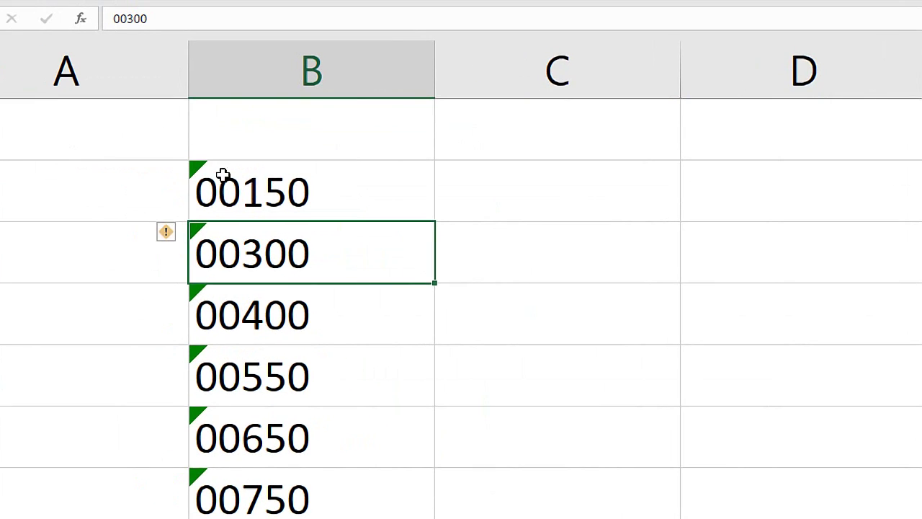
left_click(208, 175)
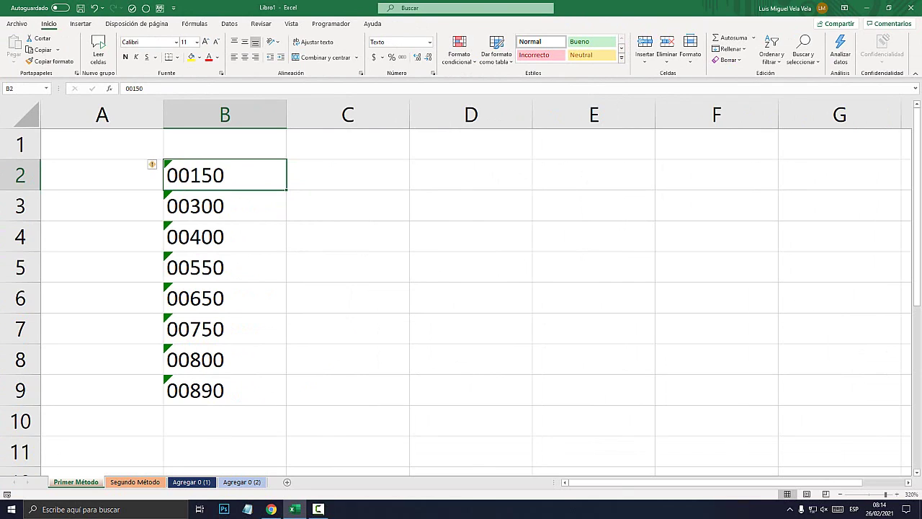
left_click_drag(224, 390, 224, 175)
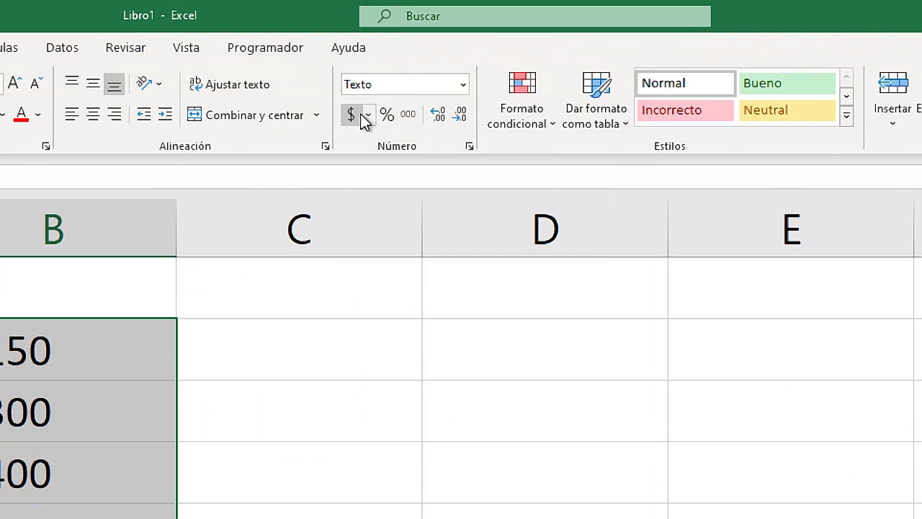
left_click(464, 86)
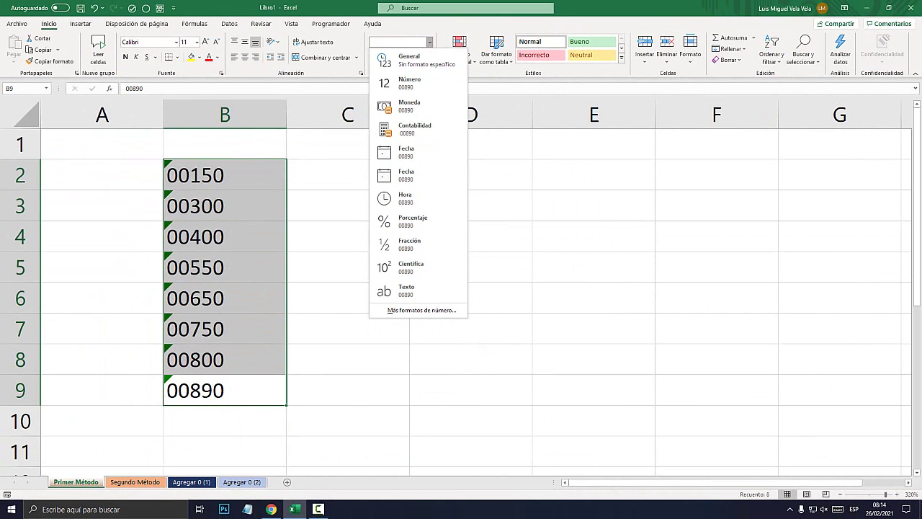
key("Escape")
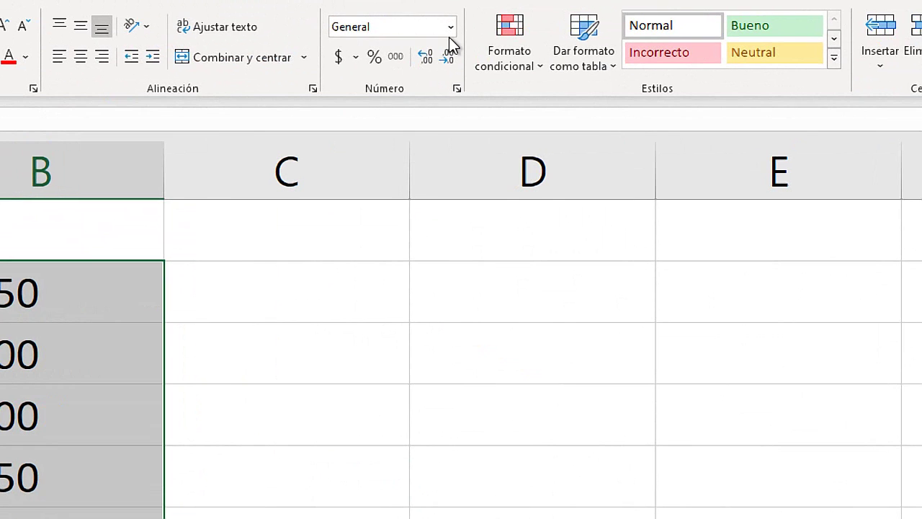
left_click(429, 42)
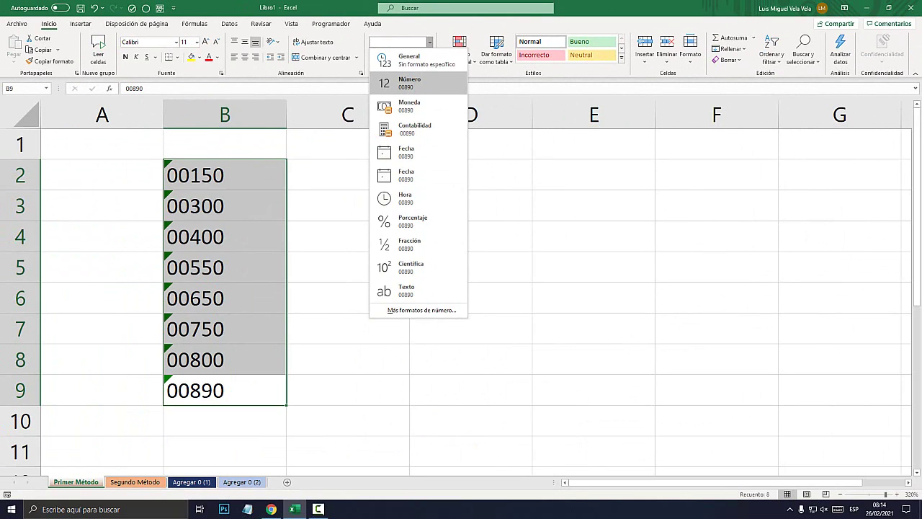
left_click(409, 82)
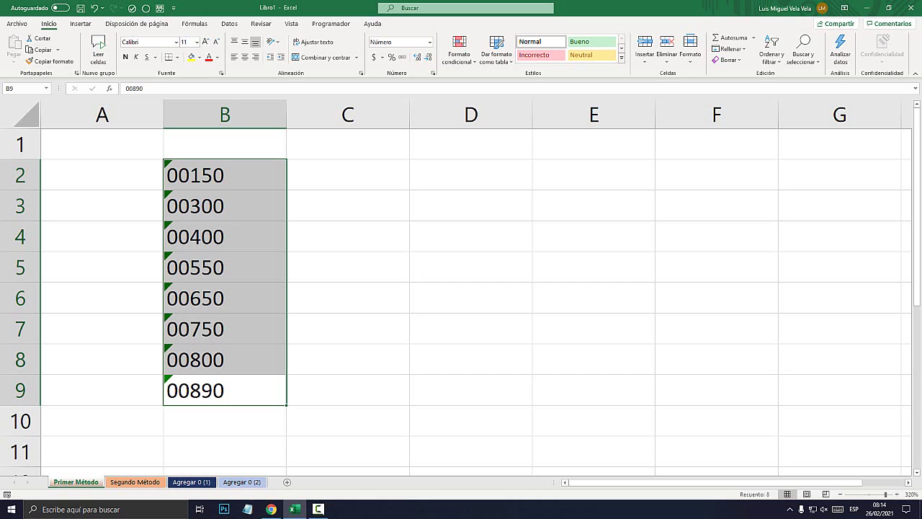
left_click(347, 174)
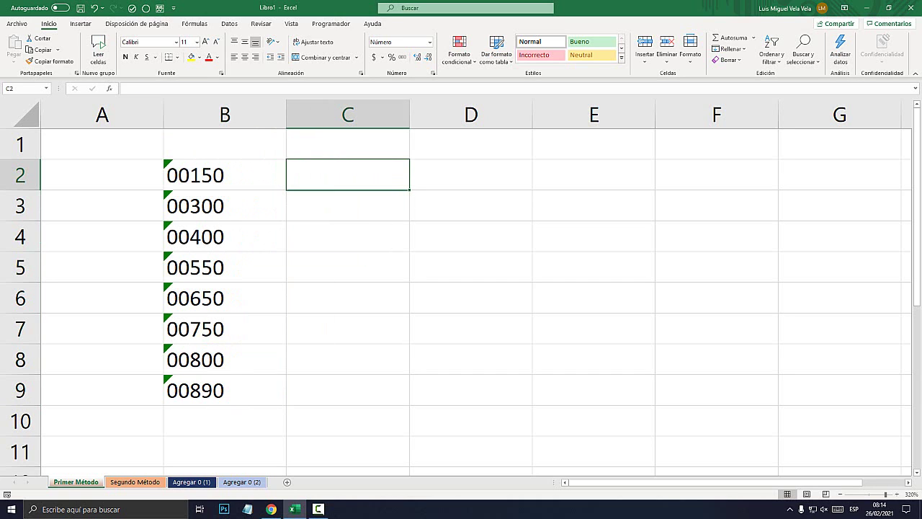
Enter =VALOR(B2) in C2 and fill it down to C9
type("=")
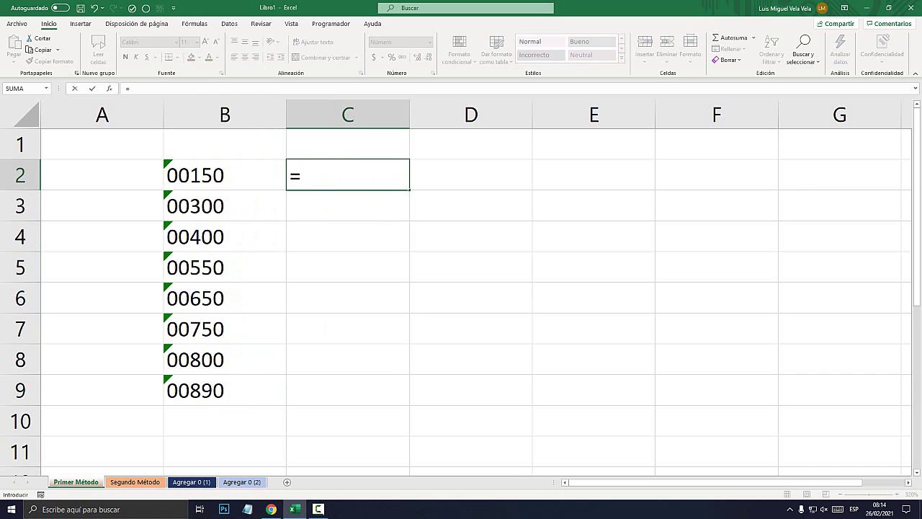
type("valor")
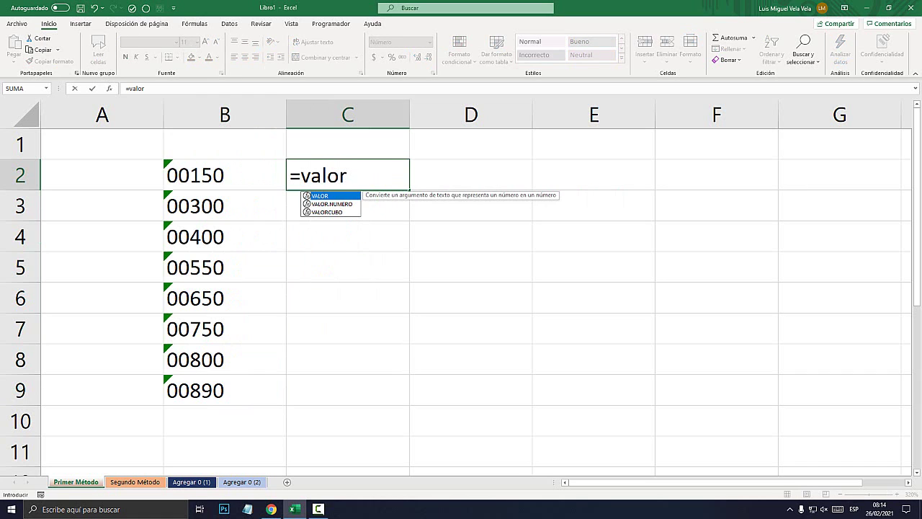
key("Tab")
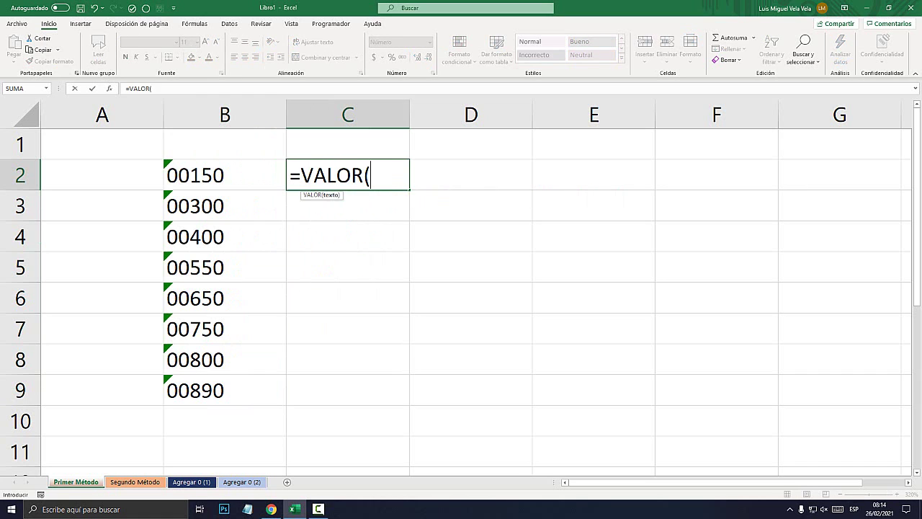
key("Left")
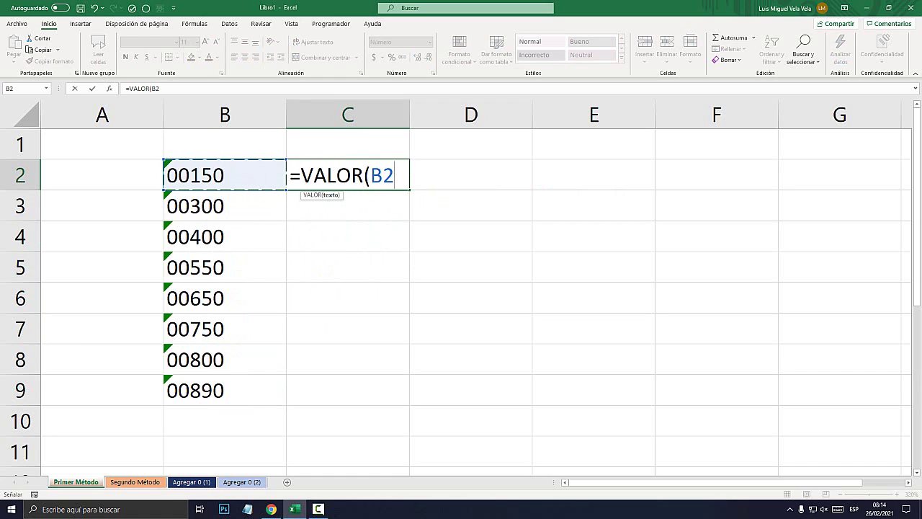
type(")")
key("Return")
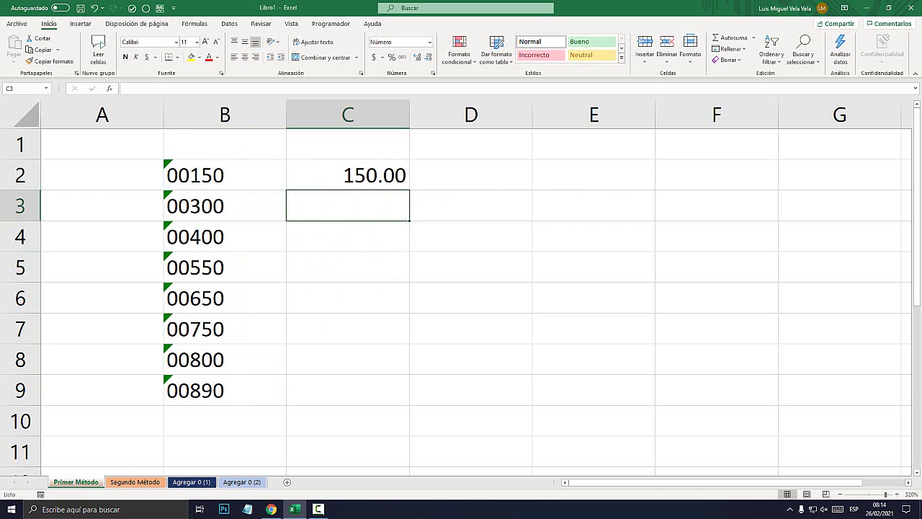
left_click(348, 174)
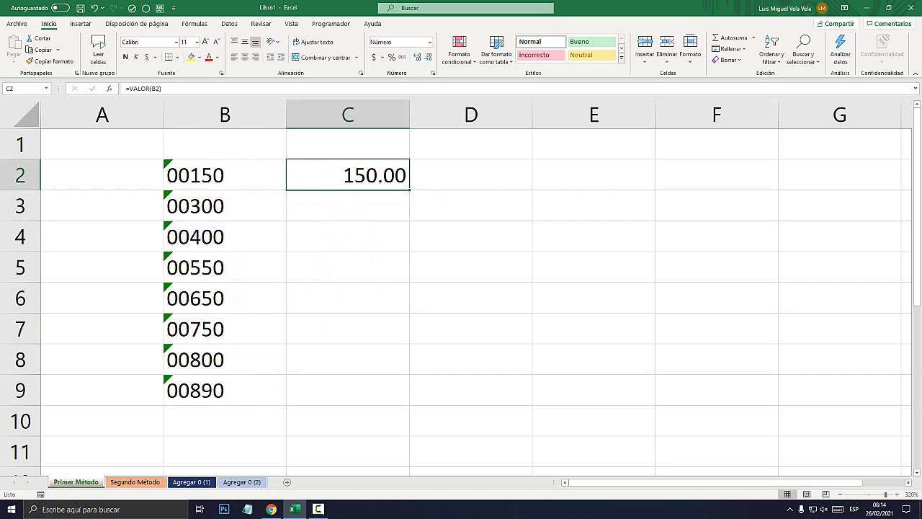
left_click_drag(409, 190, 409, 404)
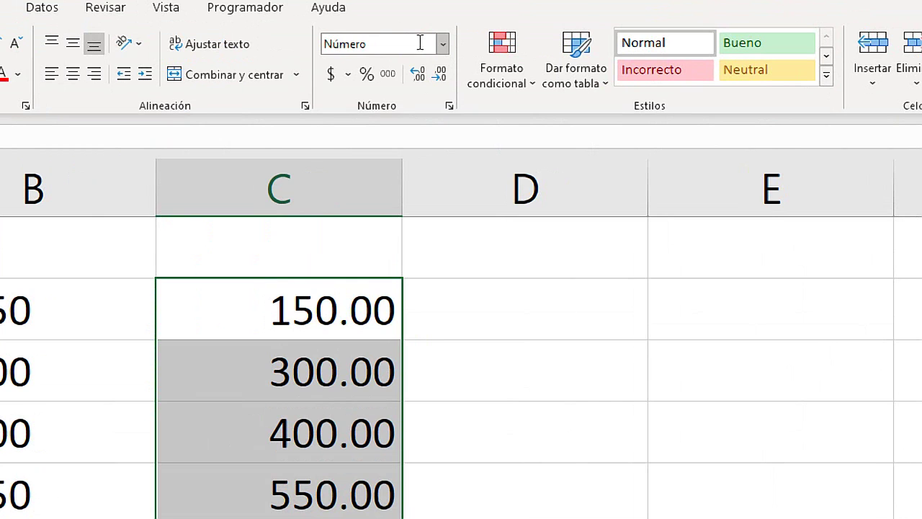
Format the results in C2:C9 as Número with decimals, showing 150.00 to 890.00
left_click(429, 42)
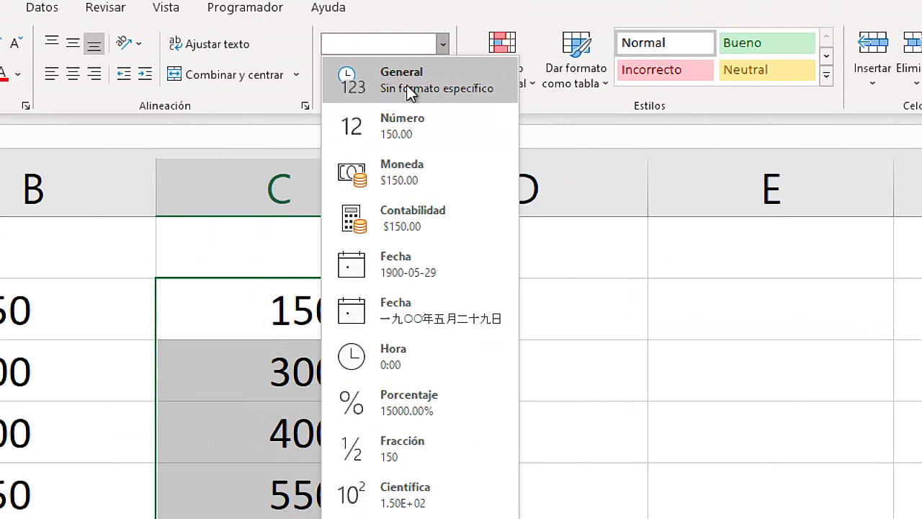
left_click(397, 78)
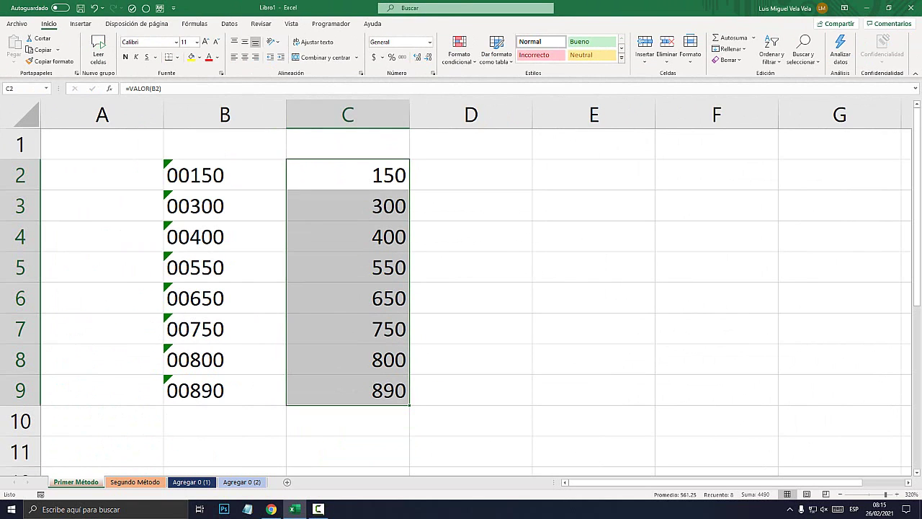
left_click(430, 42)
left_click(396, 82)
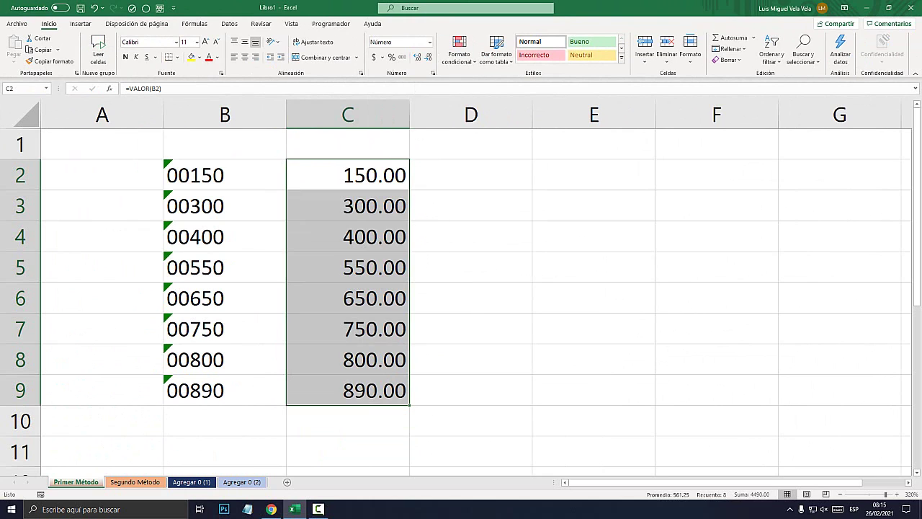
Reselect C2 and view its =VALOR(B2) formula without changing it
left_click_drag(348, 236, 347, 298)
left_click(347, 267)
left_click(347, 175)
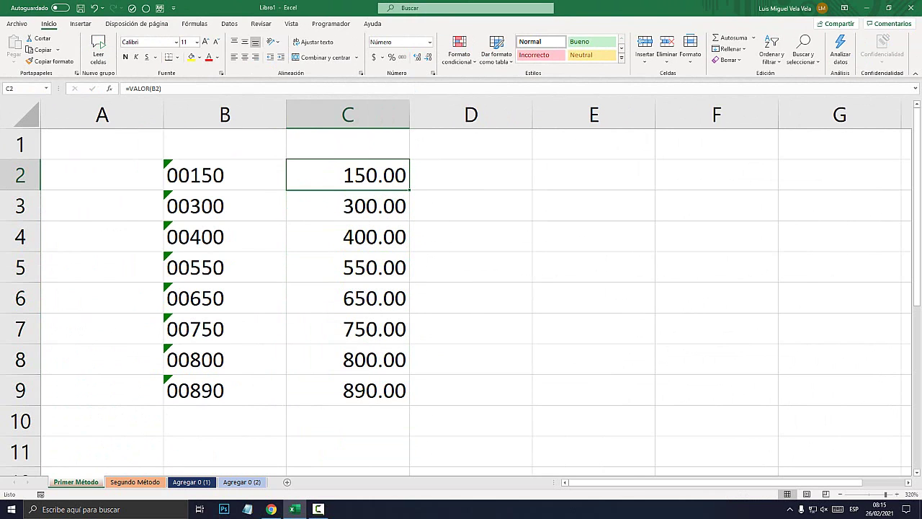
type("<")
key("Escape")
double_click(366, 179)
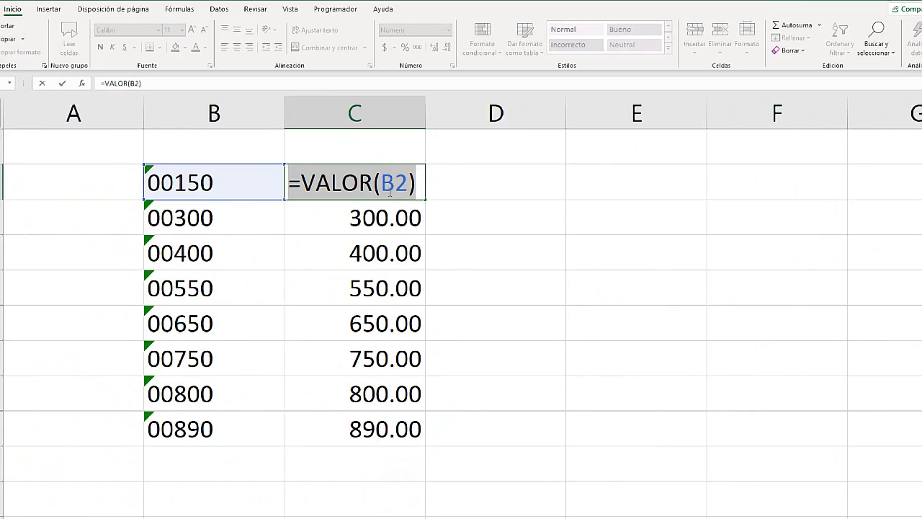
key("Escape")
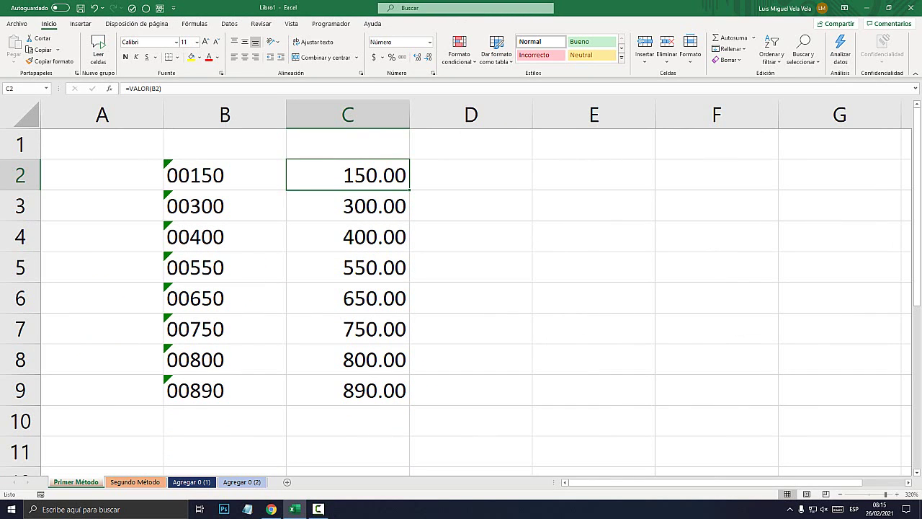
Copy C2:C9 and paste them as values only into D2:D9
left_click_drag(348, 175, 348, 390)
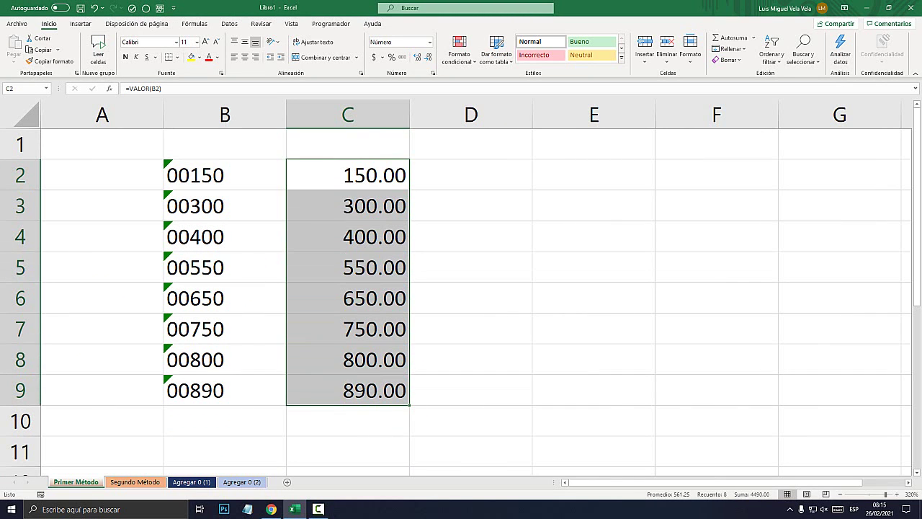
right_click(353, 178)
left_click(380, 199)
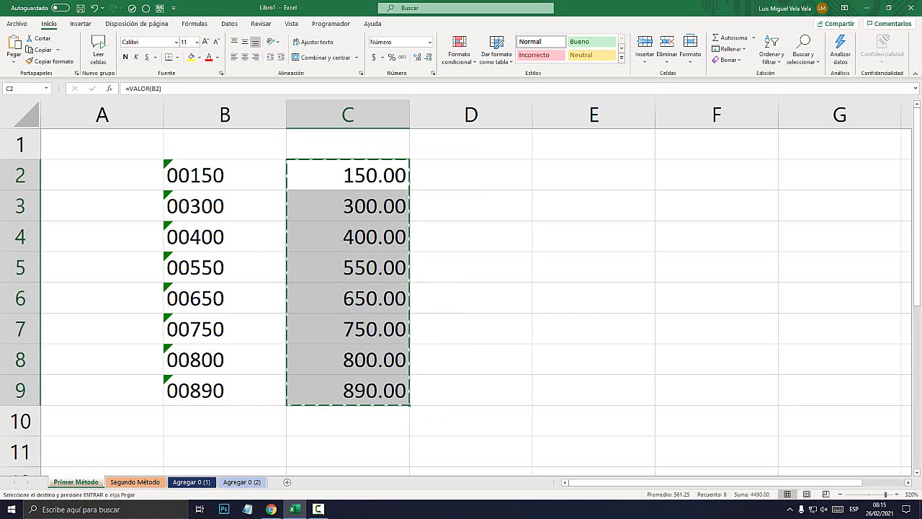
right_click(463, 174)
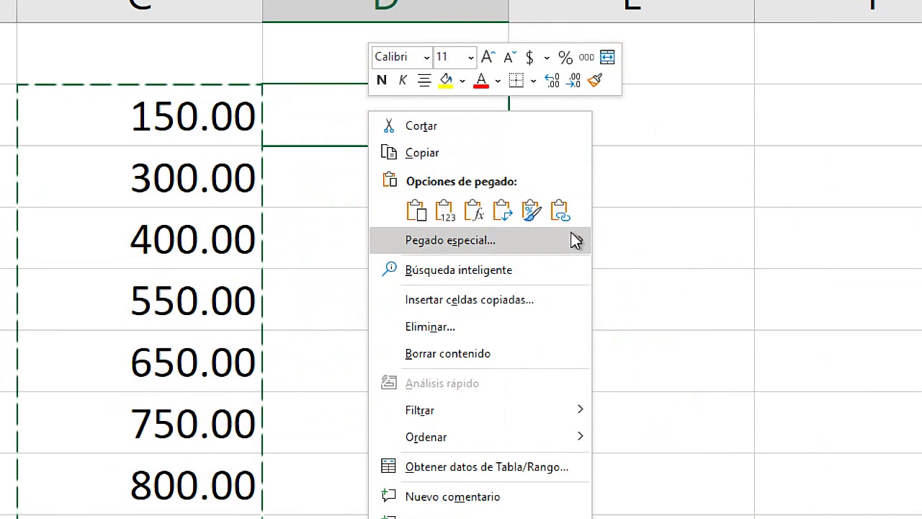
mouse_move(576, 240)
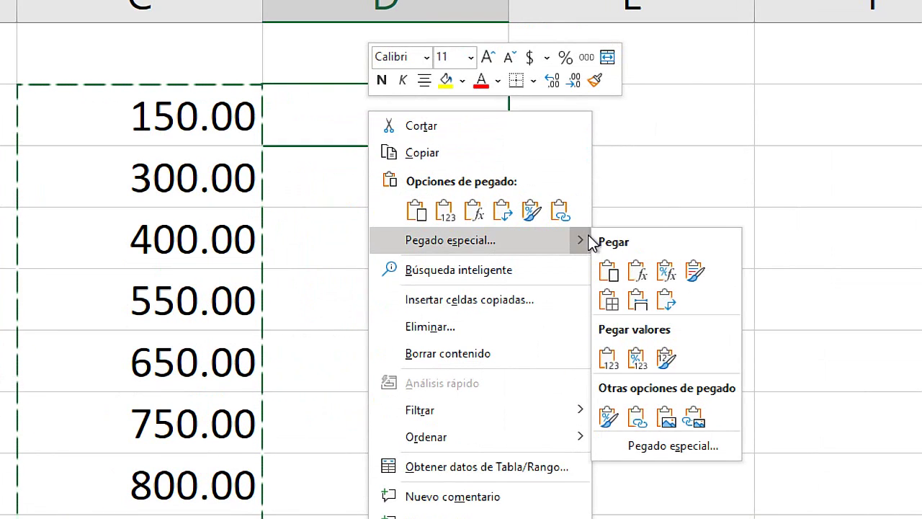
left_click(609, 360)
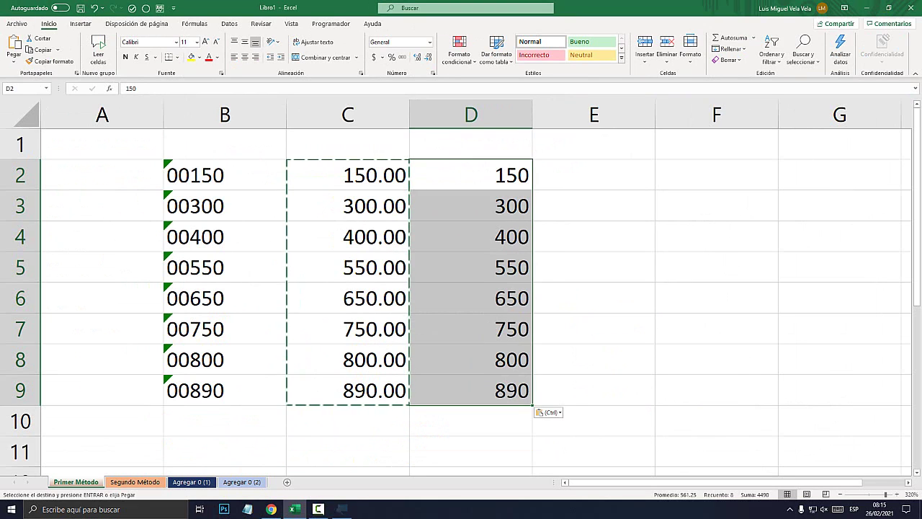
key("Escape")
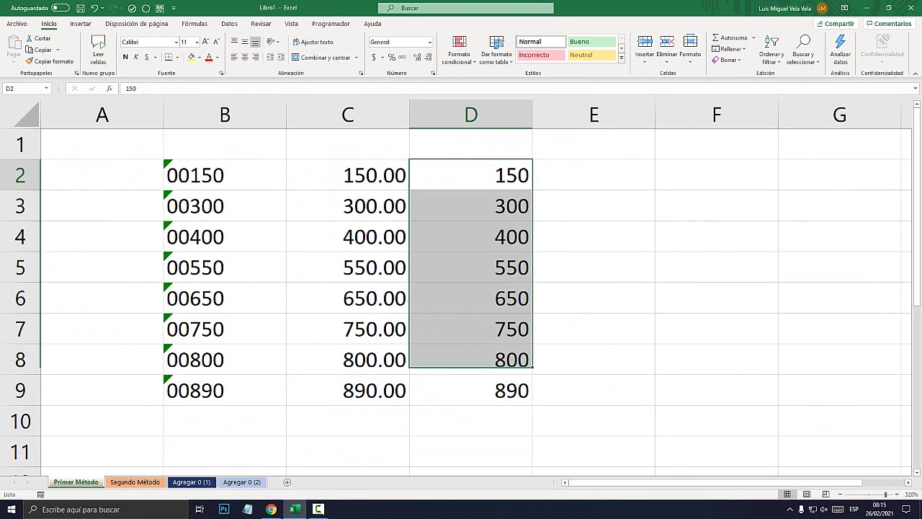
Review the pasted values and C2's VALOR formula, then move to the Segundo Método sheet
key("Down")
key("Down")
key("Down")
key("Down")
key("Down")
key("Up")
key("Up")
key("Up")
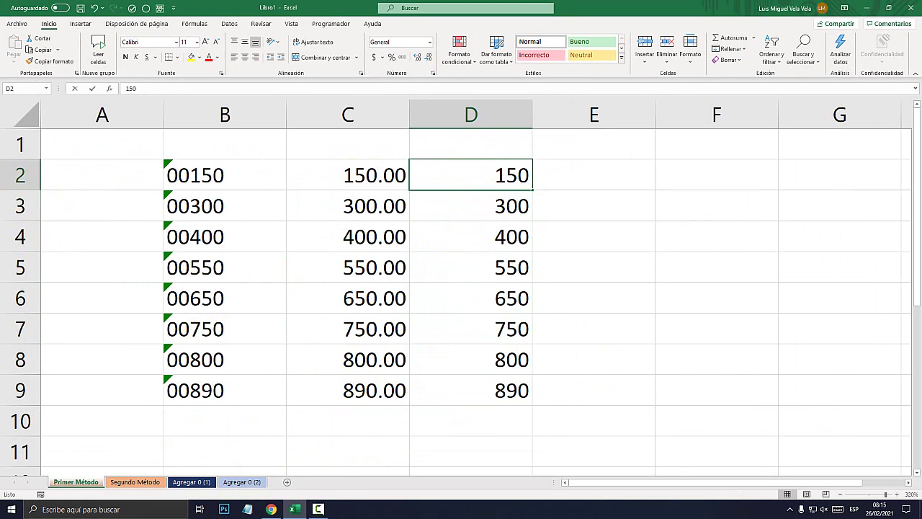
key("Down")
key("Down")
key("Down")
key("Down")
key("Down")
key("Down")
key("Down")
key("Up")
key("Up")
key("Up")
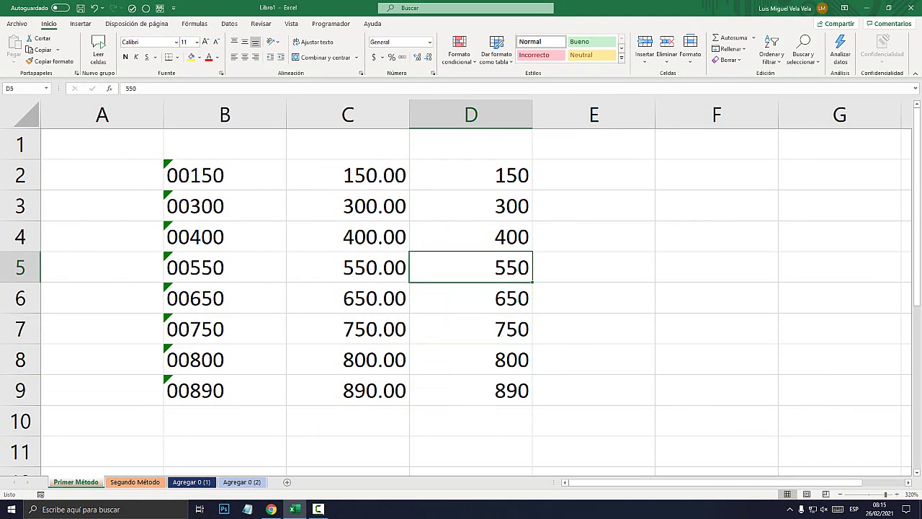
key("Up")
key("Up")
key("Up")
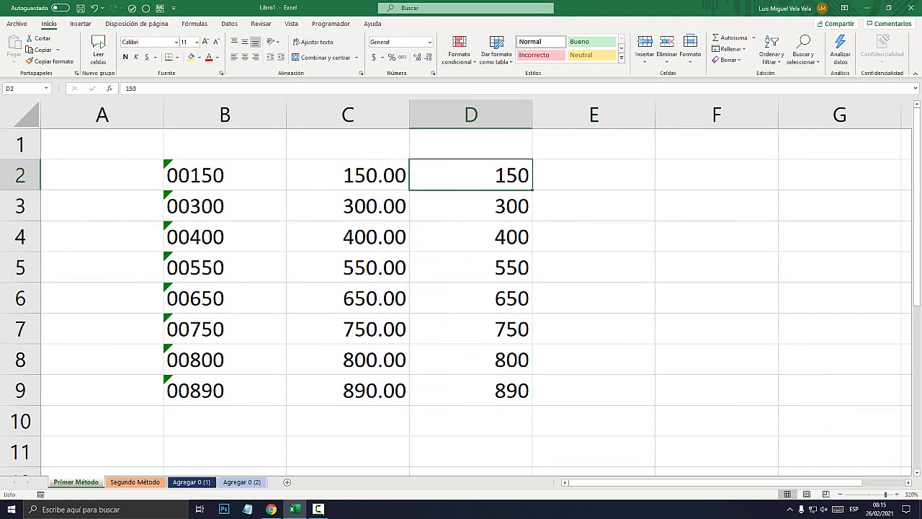
key("Left")
key("F2")
key("Left")
key("Left")
key("Left")
key("Left")
key("shift+Left")
key("shift+Left")
key("shift+Left")
key("shift+Left")
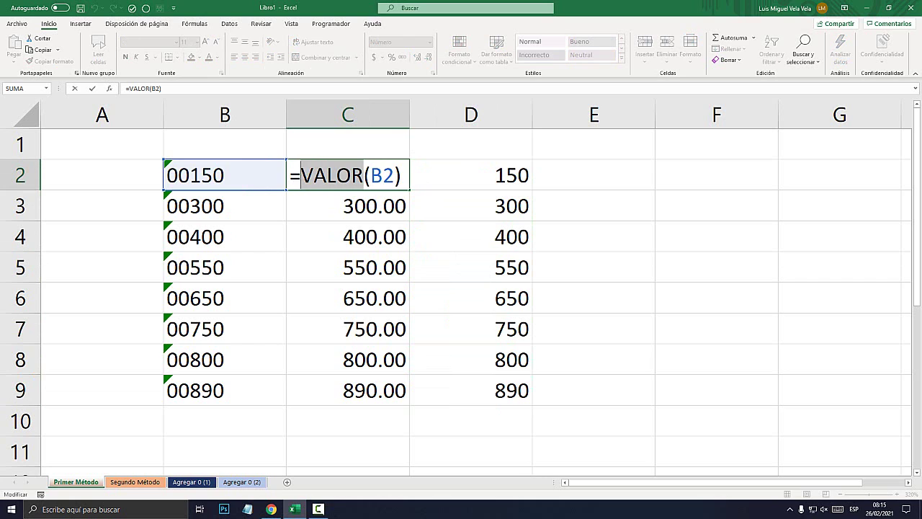
key("Escape")
key("ctrl+Page_Down")
Type the number 1 into each cell from C2 to C9
left_click(225, 205)
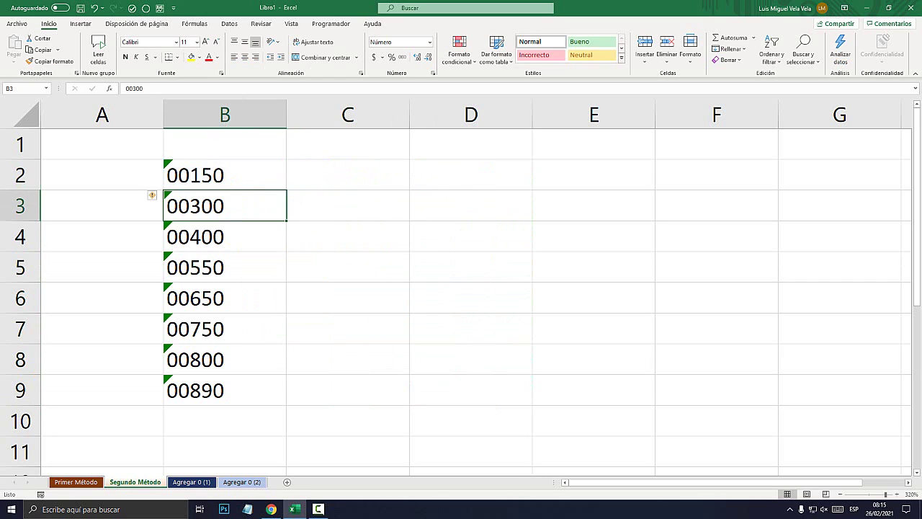
left_click(347, 174)
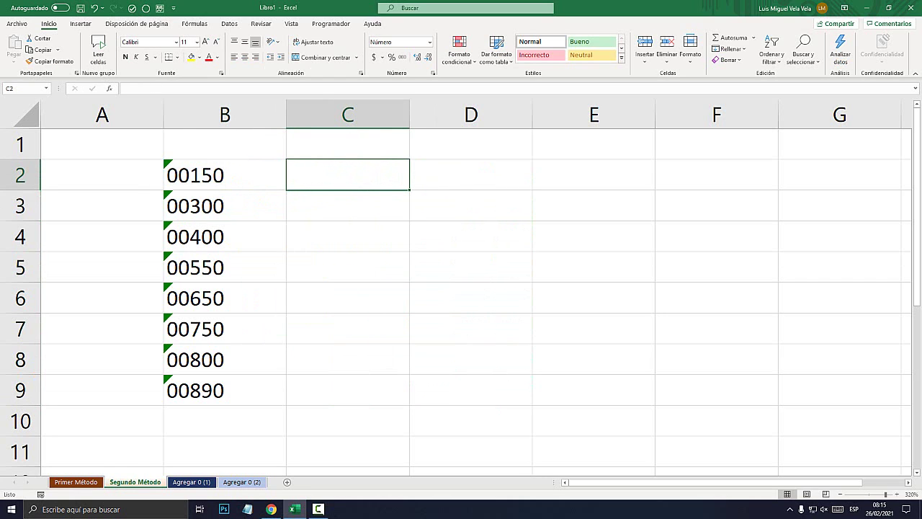
type("1 1 ")
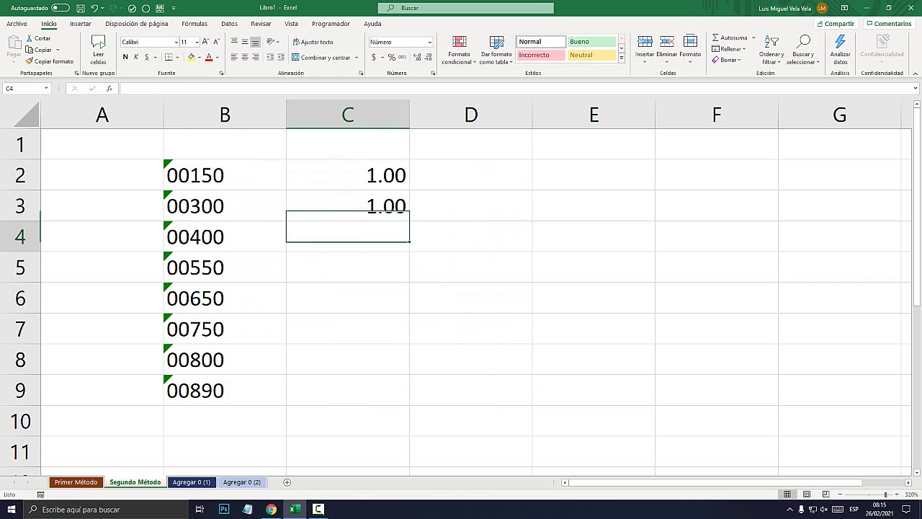
type("1 1 1 1 1 1")
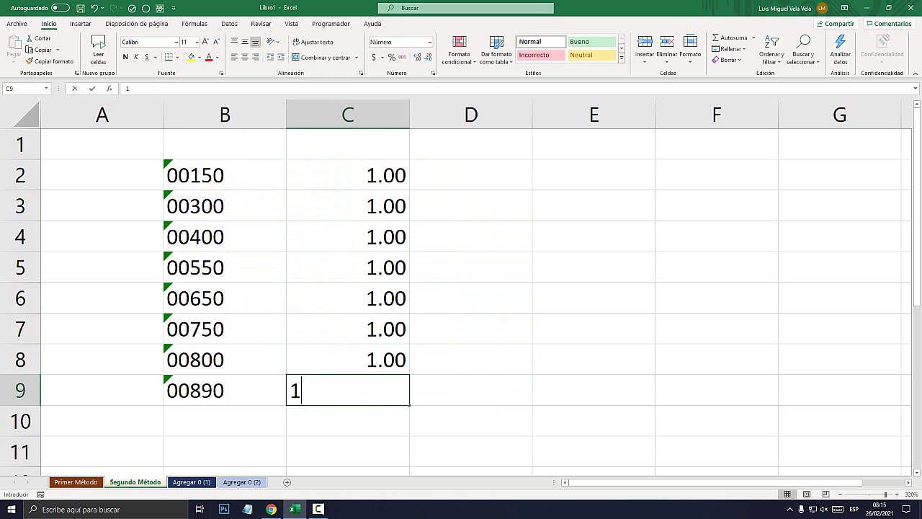
key("Return")
key("Up")
key("Up")
key("Up")
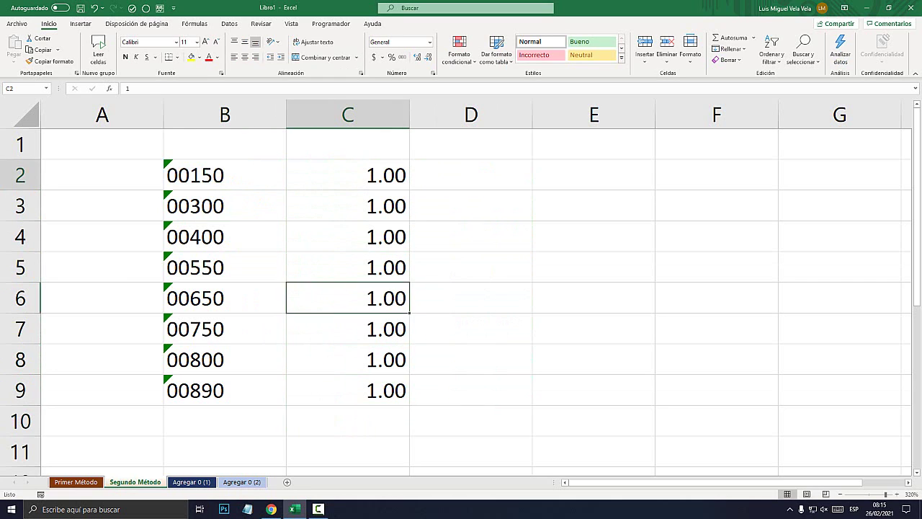
key("Up")
key("Up")
key("Up")
Set C2:C9 to General format so each shows 1, not 1.00
left_click_drag(348, 389, 348, 175)
left_click(430, 42)
left_click(403, 60)
key("Up")
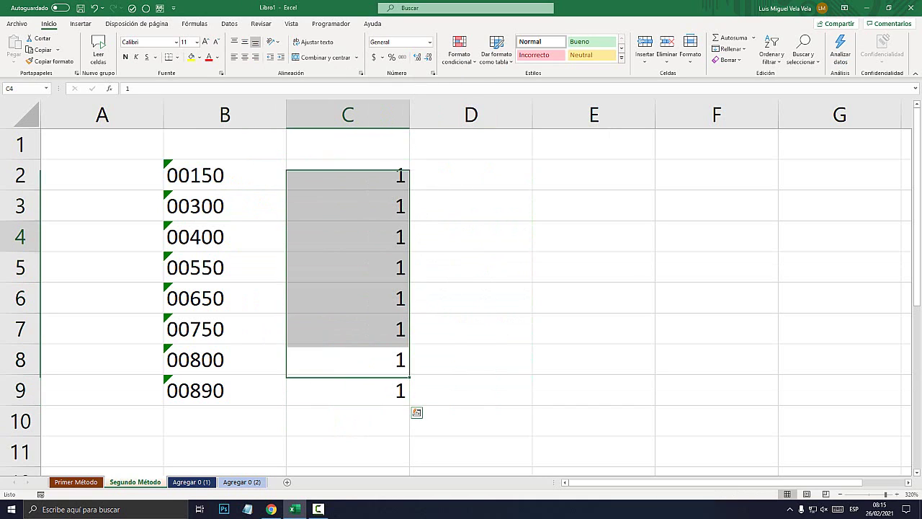
key("Up")
key("Up")
key("Up")
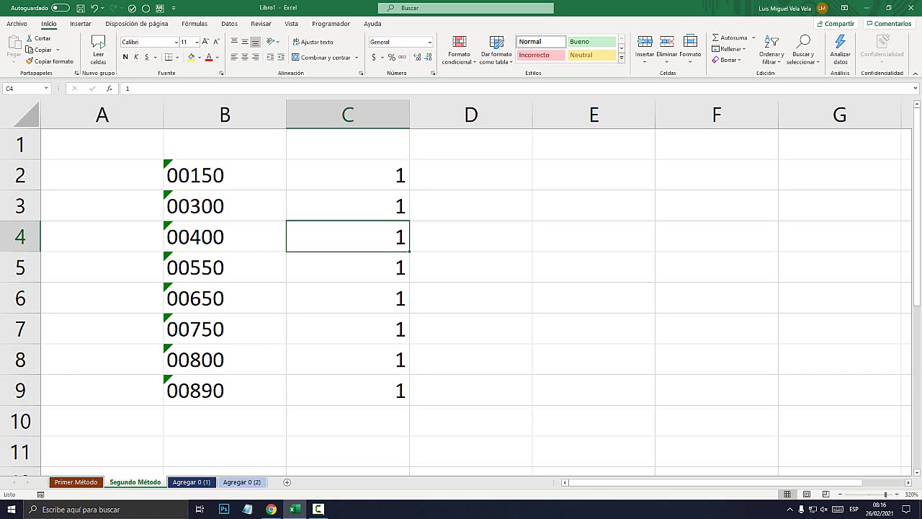
left_click_drag(224, 175, 225, 390)
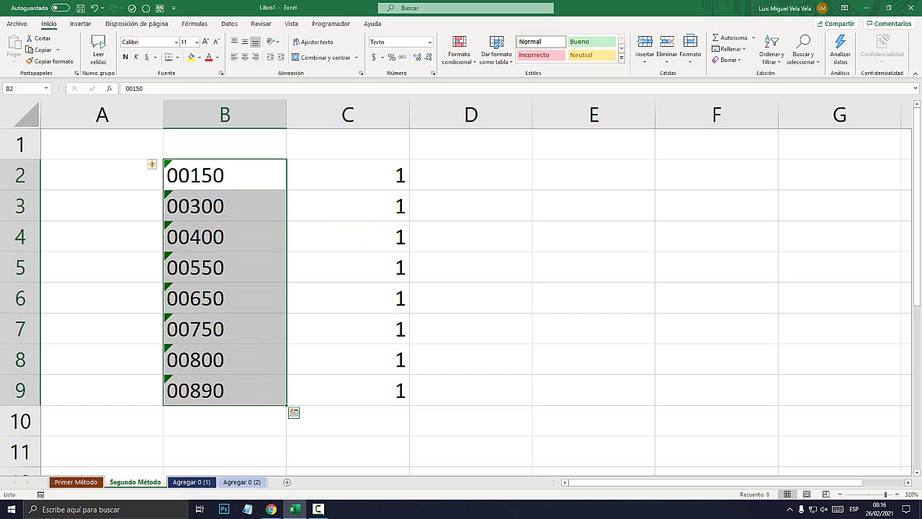
Copy B2:B9 and Paste Special with Multiplicar onto the 1s in C2:C9
right_click(199, 212)
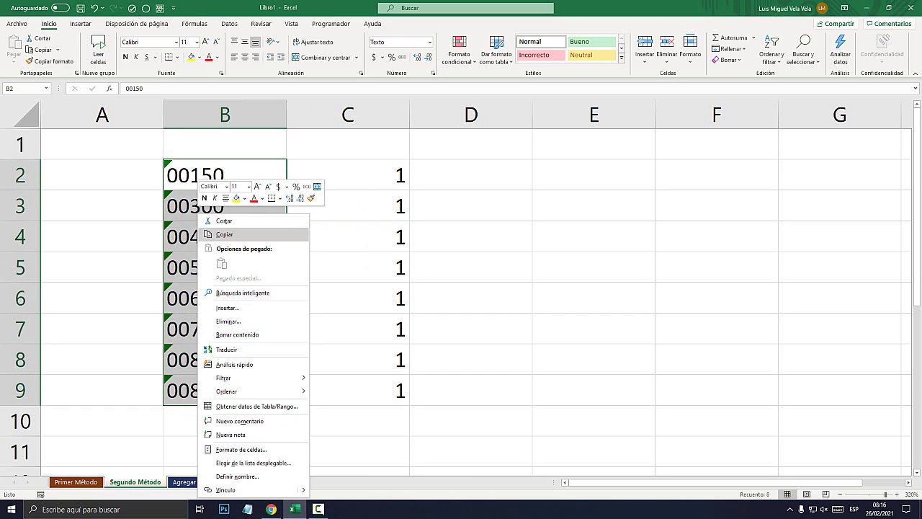
left_click(224, 234)
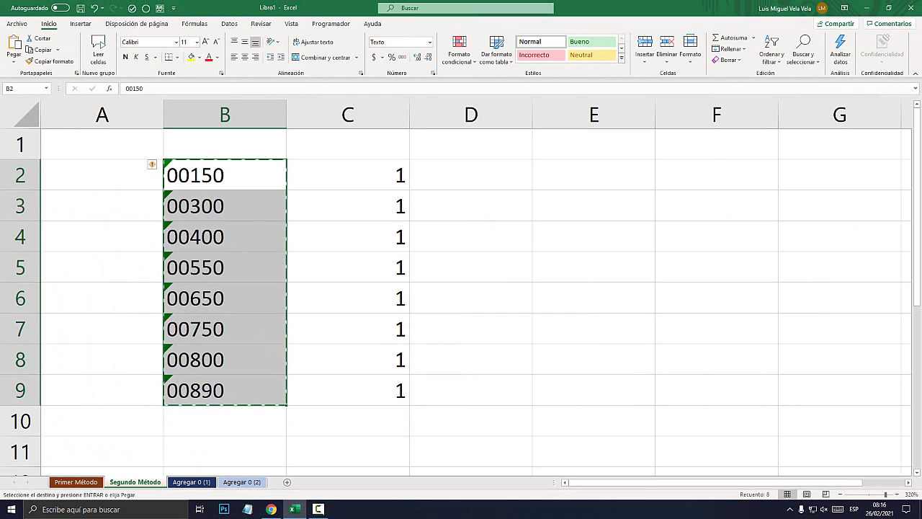
left_click(348, 175)
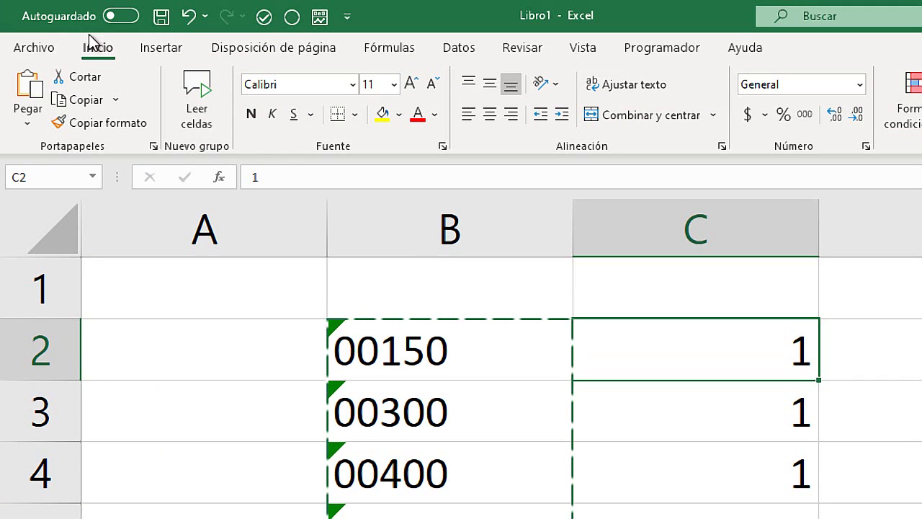
left_click(28, 124)
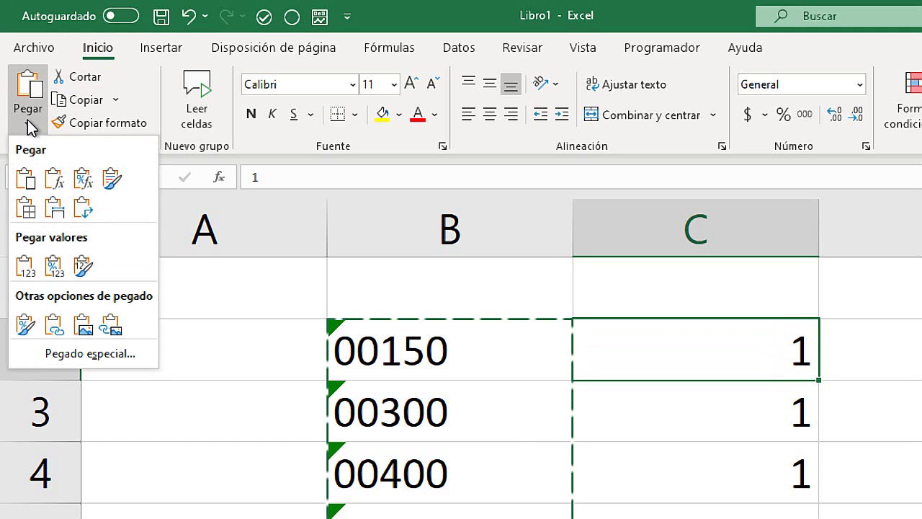
left_click(99, 355)
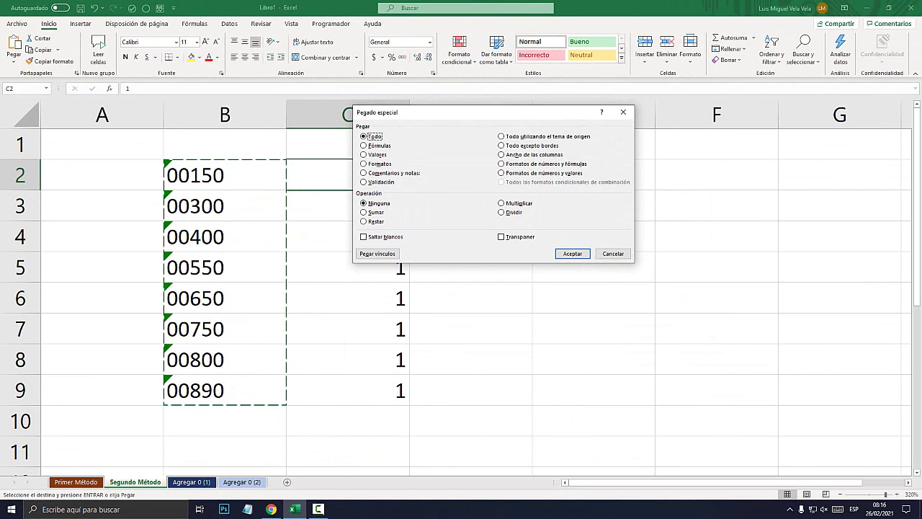
left_click_drag(479, 111, 421, 112)
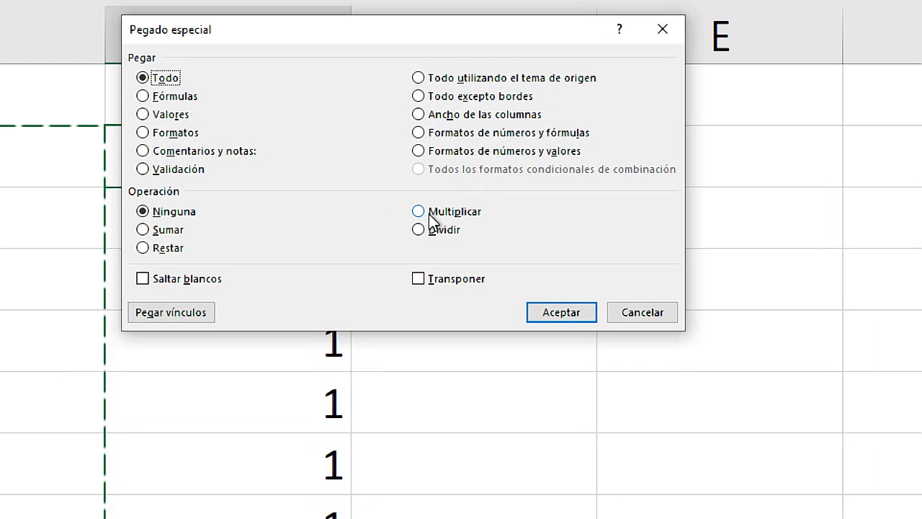
left_click(430, 214)
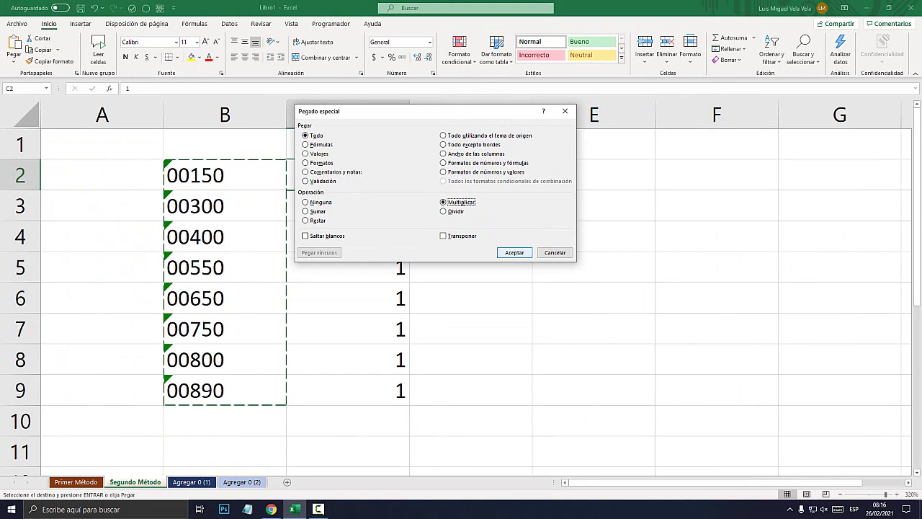
left_click(561, 312)
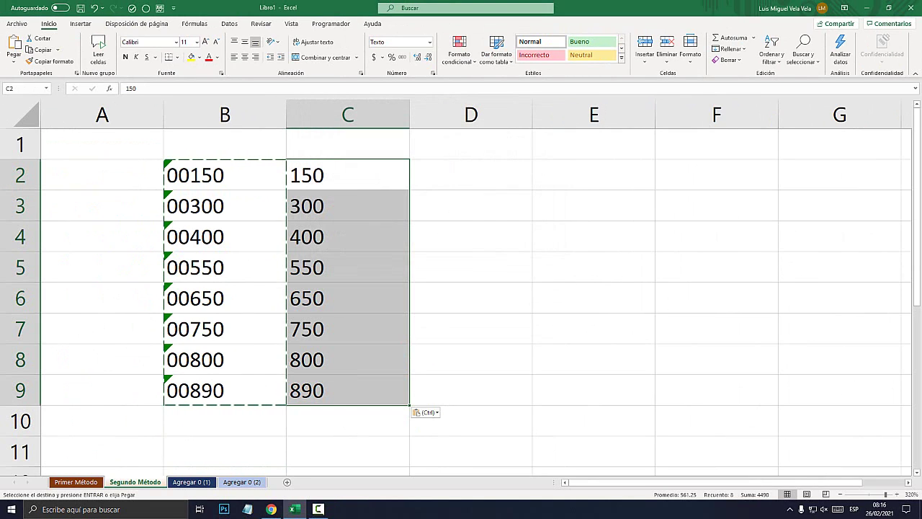
key("Escape")
Check the multiplied results in column C, inspecting C2 and C3
left_click(347, 267)
left_click(348, 176)
left_click(347, 236)
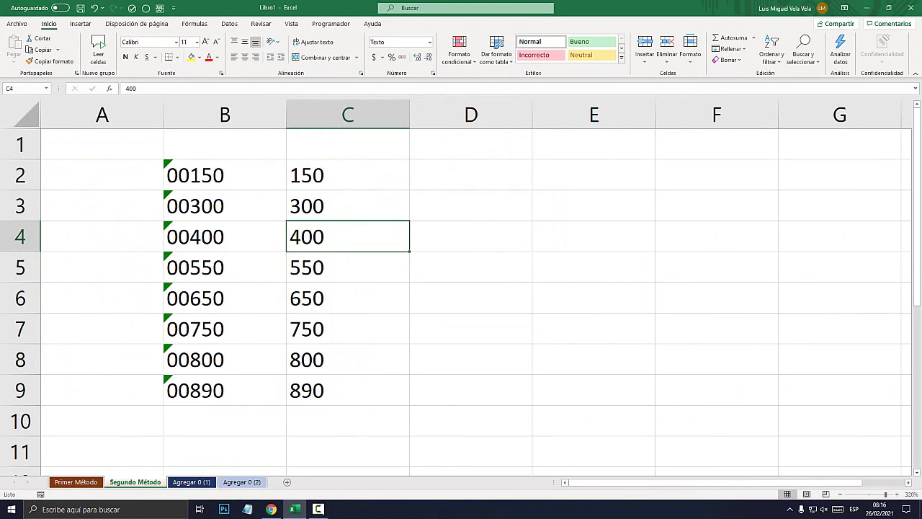
left_click(347, 360)
left_click(348, 390)
left_click(347, 329)
double_click(331, 175)
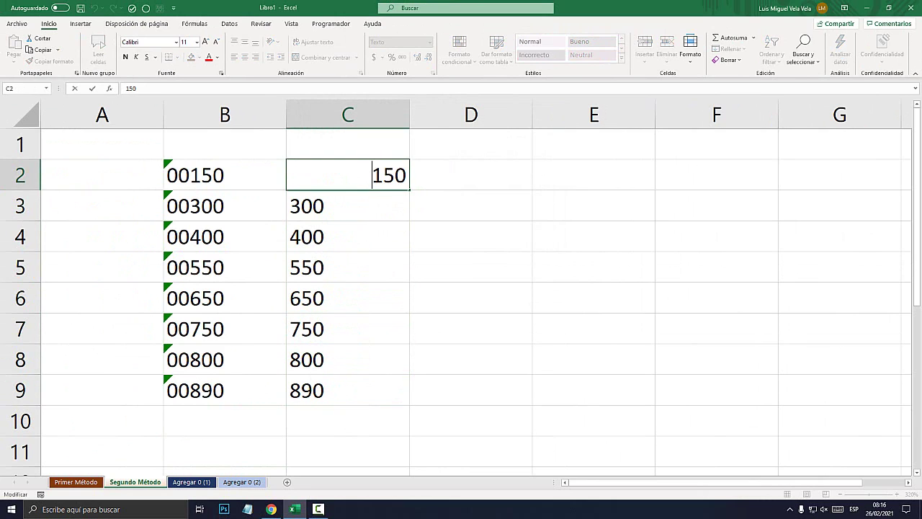
key("Escape")
double_click(331, 206)
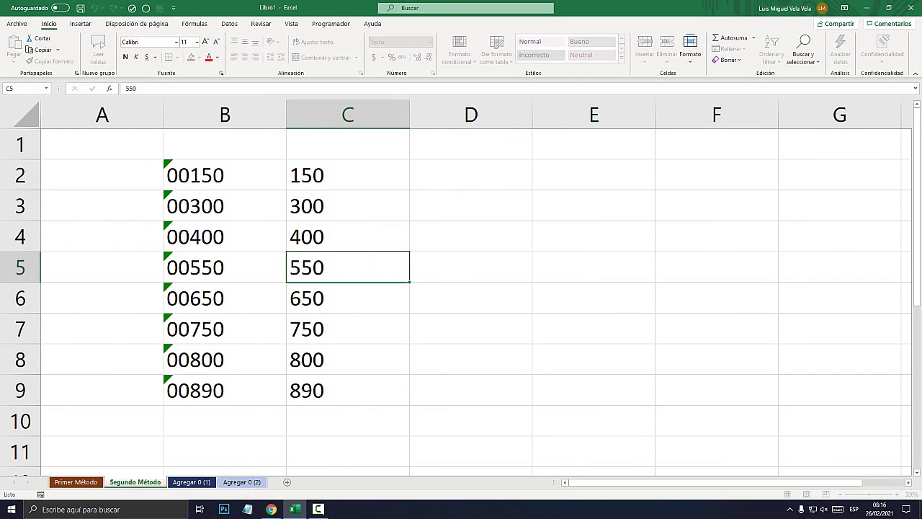
Give C2:C9 the Número format with two decimals, then open the Agregar 0 (1) sheet
left_click_drag(324, 390, 324, 175)
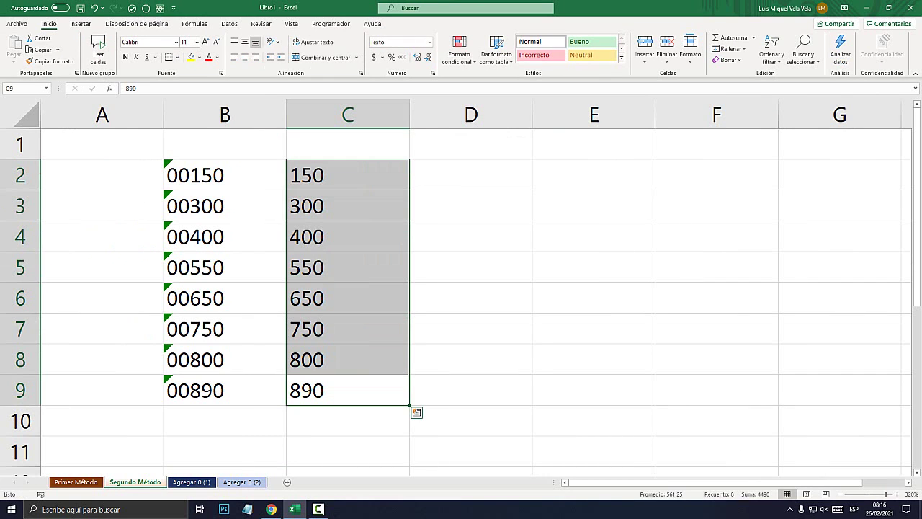
left_click(429, 42)
left_click(403, 62)
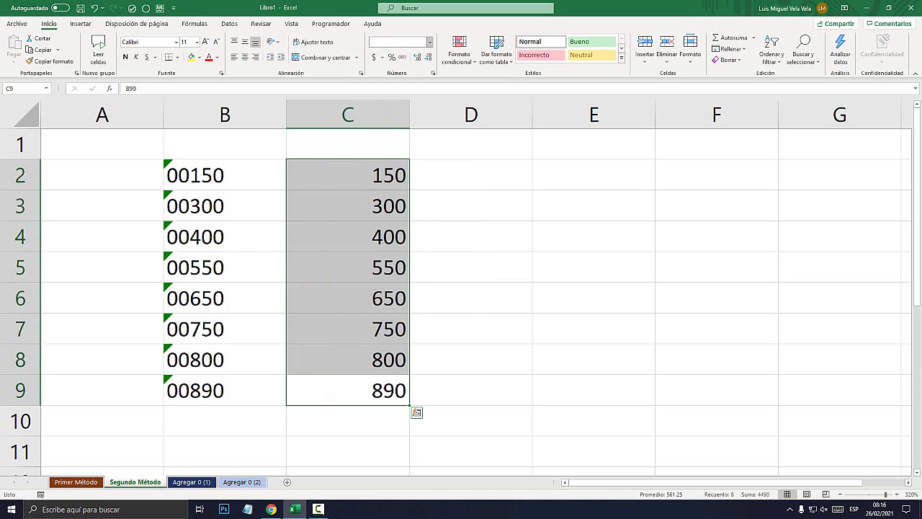
left_click(430, 42)
left_click(408, 83)
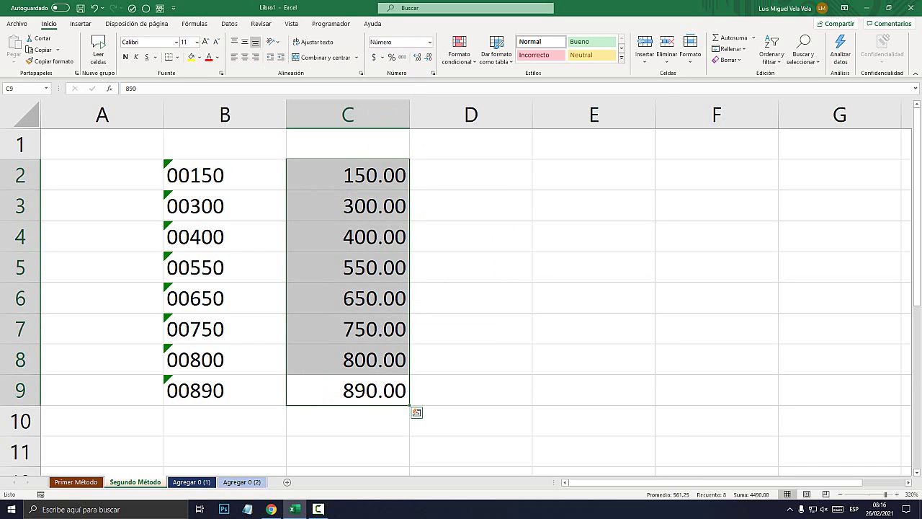
left_click(191, 481)
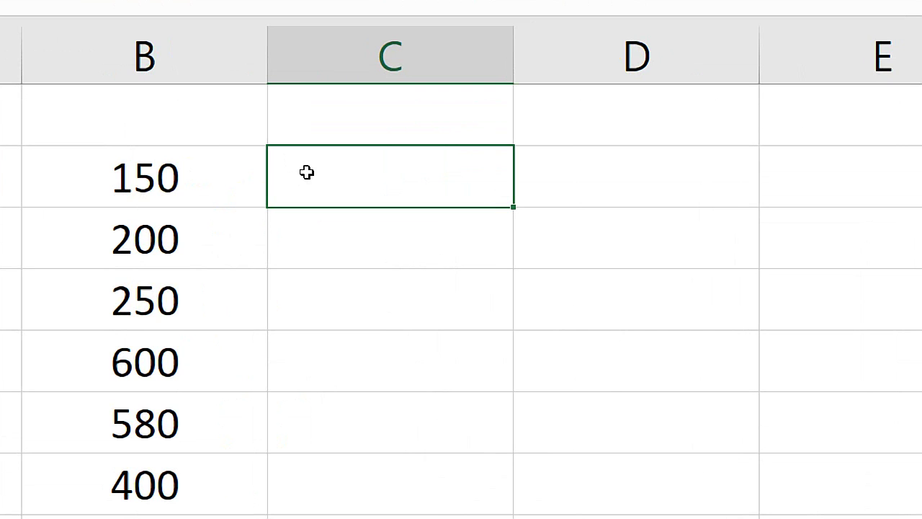
Enter =TEXTO(B2;"000") in C2 so it returns 150 as text
double_click(307, 172)
type("=text")
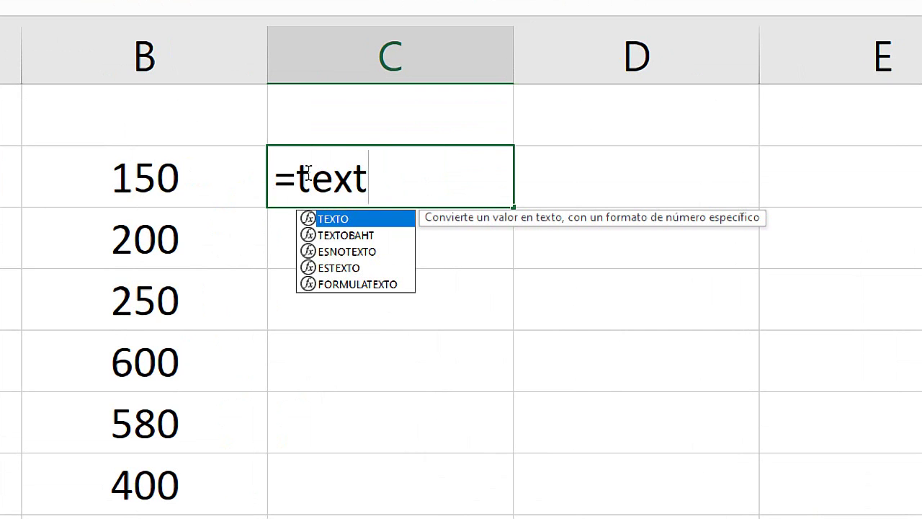
key("Tab")
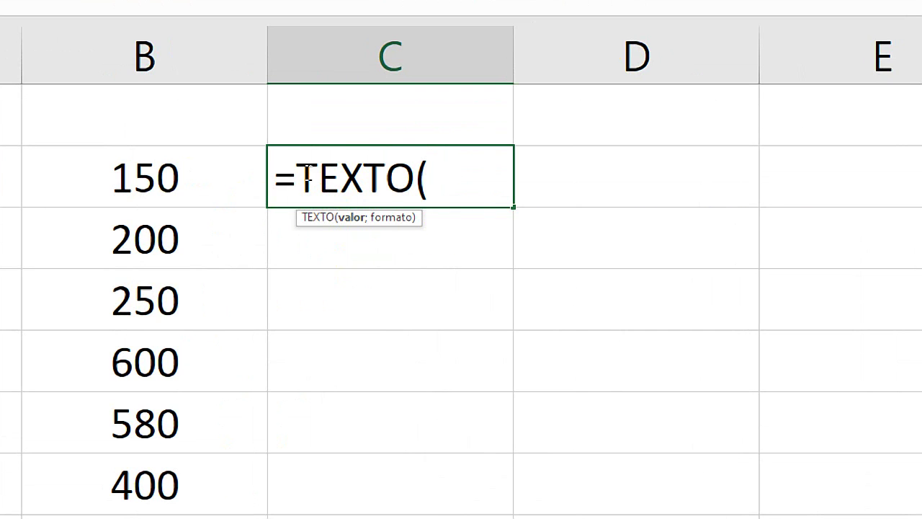
left_click(144, 185)
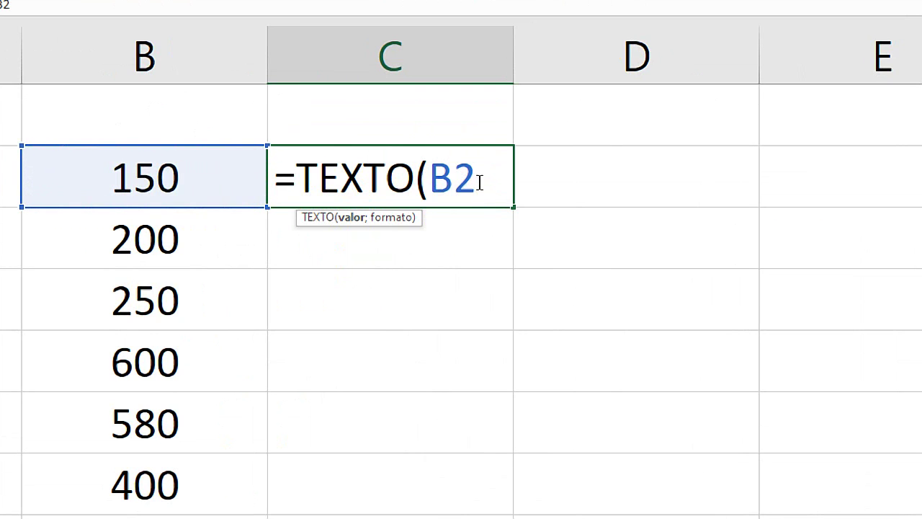
type(";")
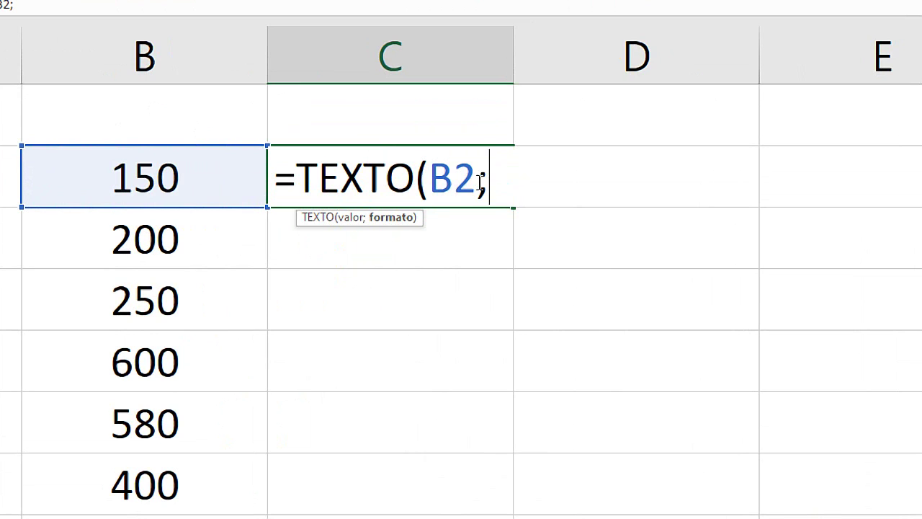
type("\"")
type("00")
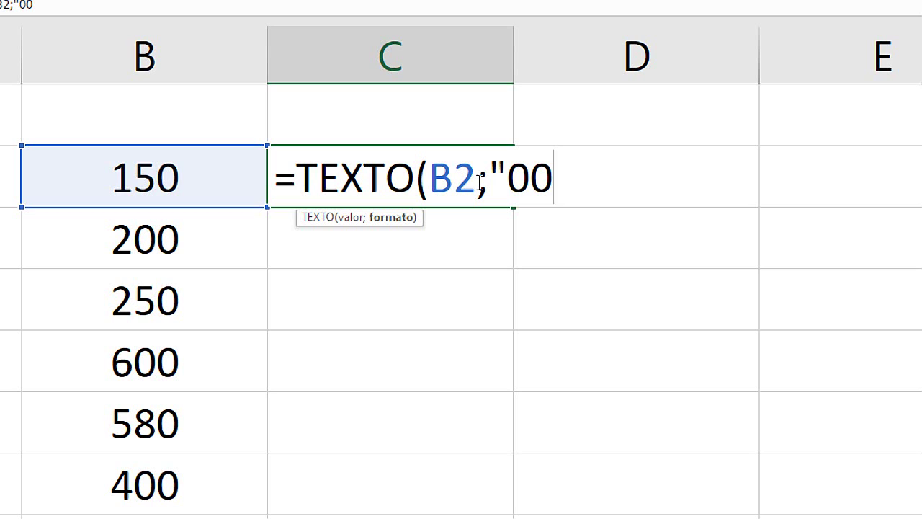
type("0")
type("\")")
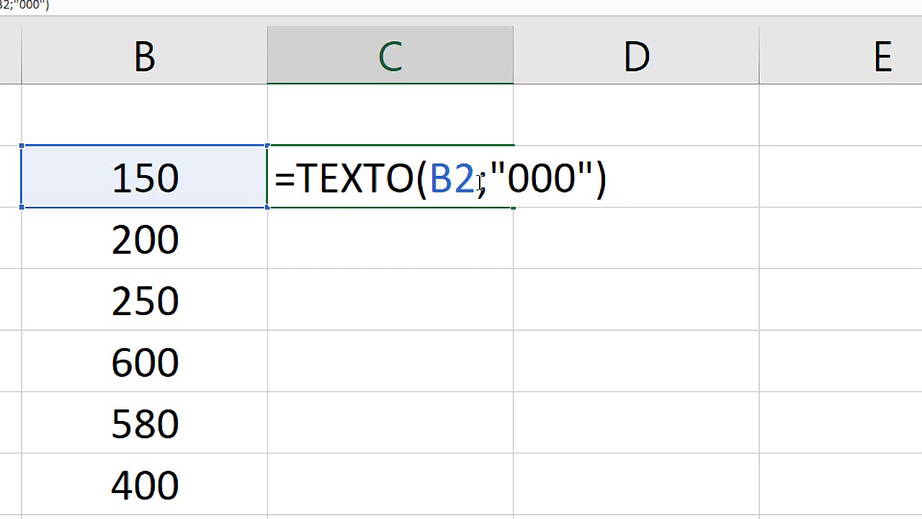
key("Return")
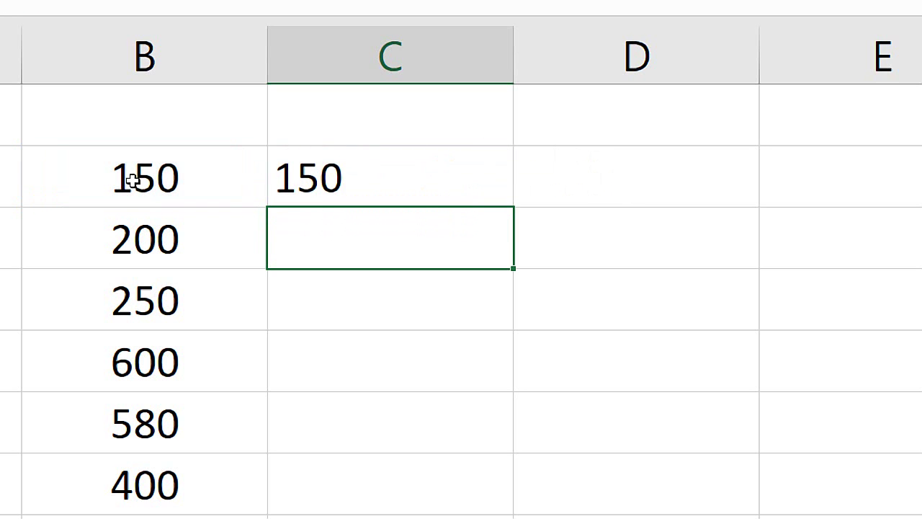
Change C2's format string to "0000" so it shows 0150
left_click(128, 179)
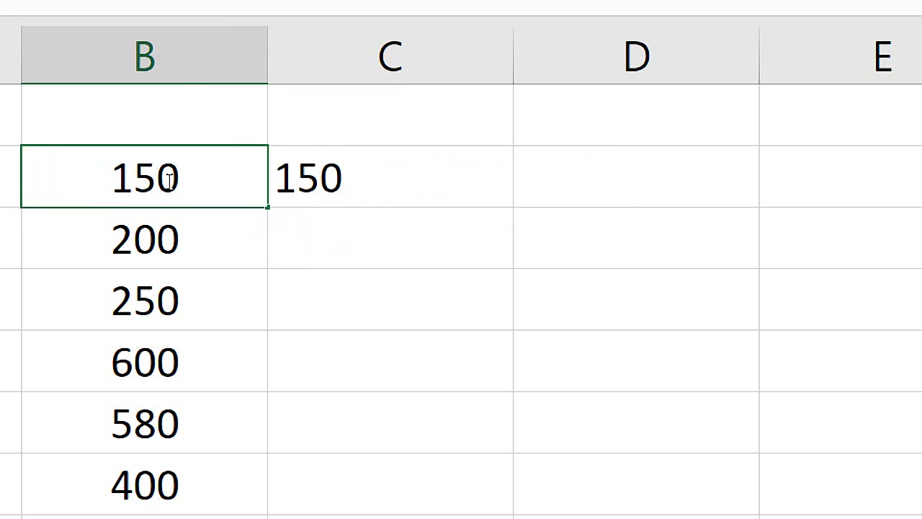
double_click(333, 180)
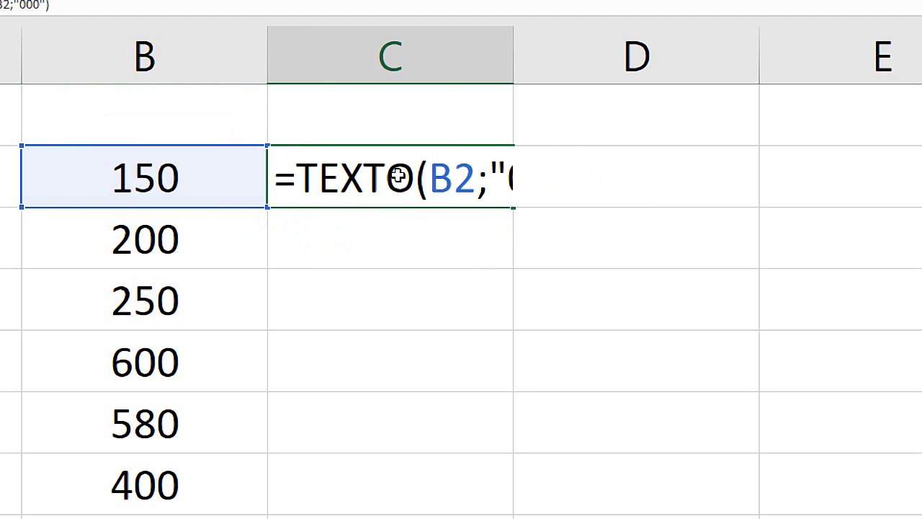
left_click(579, 176)
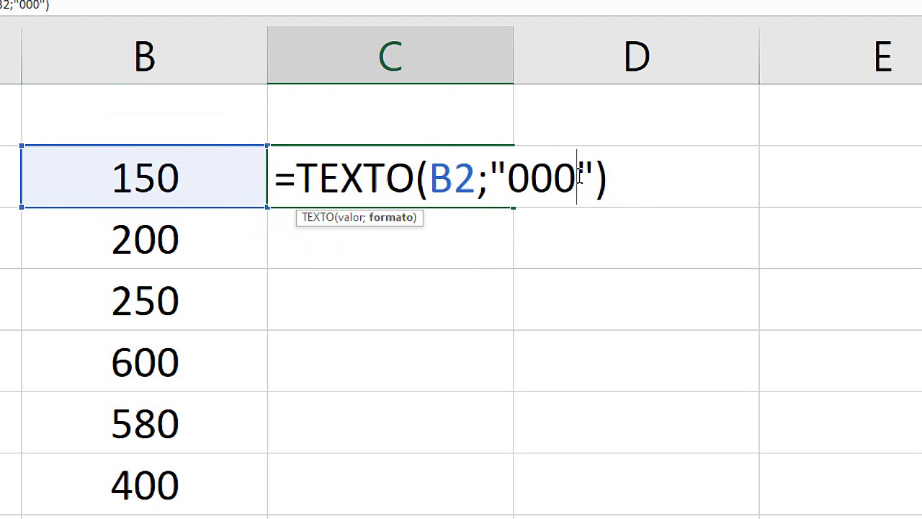
type("0")
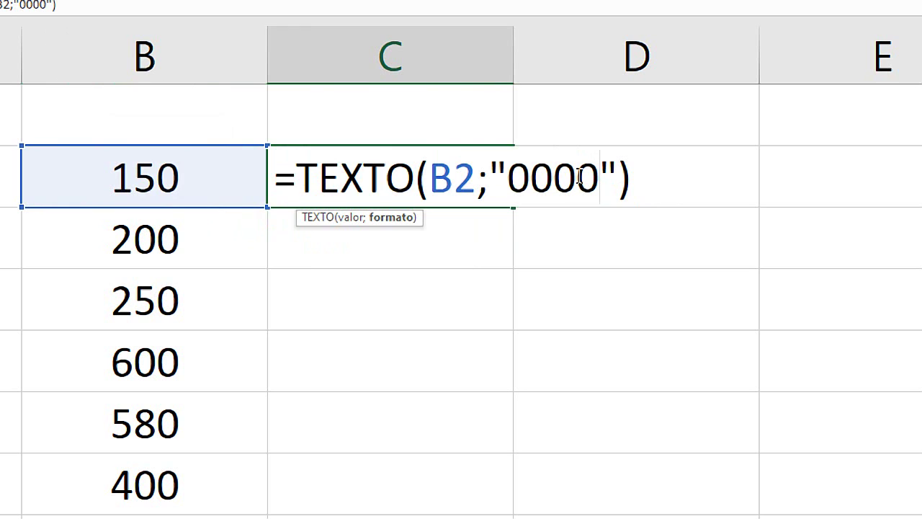
key("Return")
left_click(361, 191)
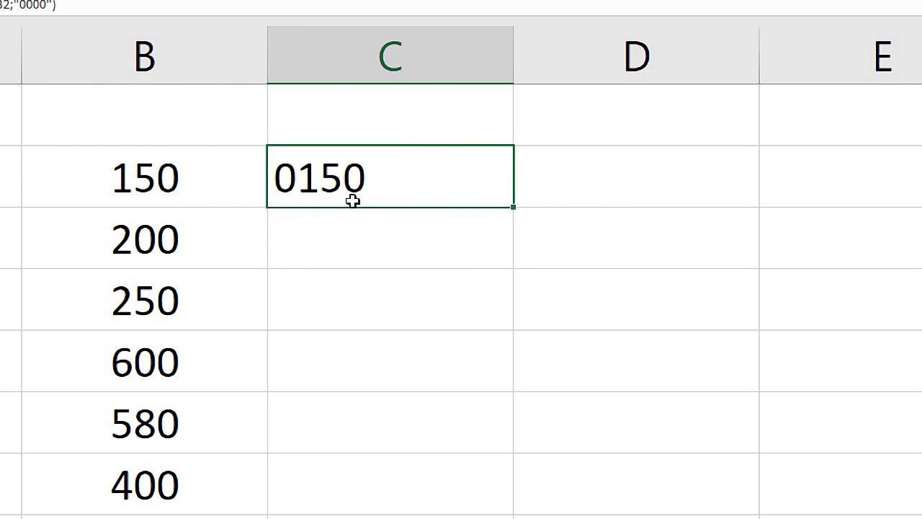
Extend C2's format string to "0000000" so it shows 0000150
double_click(354, 174)
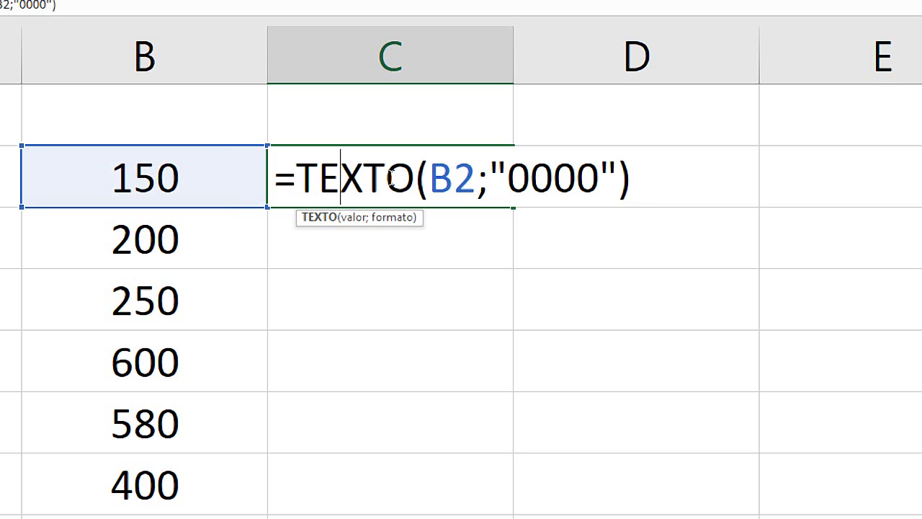
left_click_drag(598, 175, 573, 175)
left_click(600, 175)
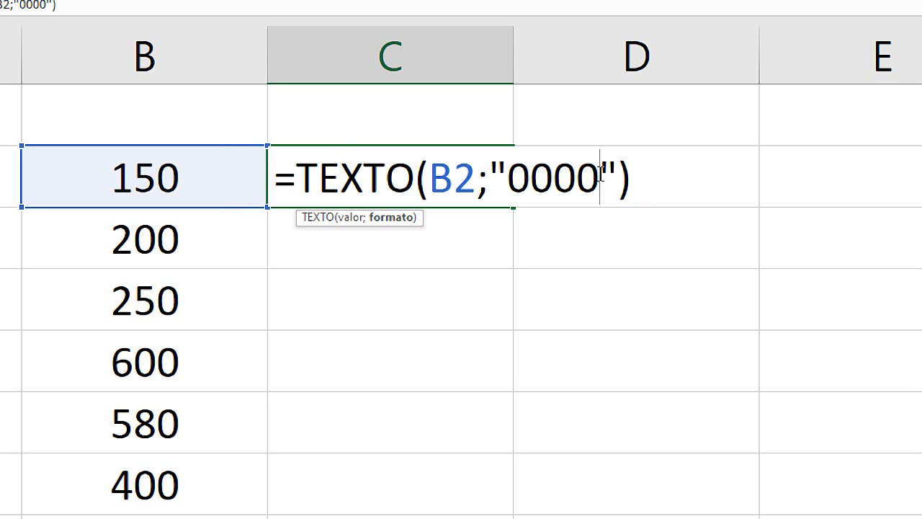
type("002")
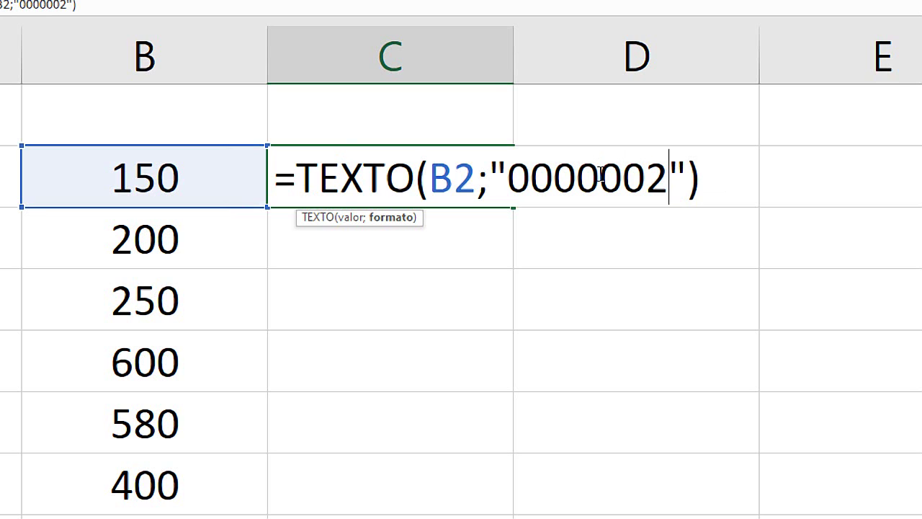
key("BackSpace")
type("0")
key("Return")
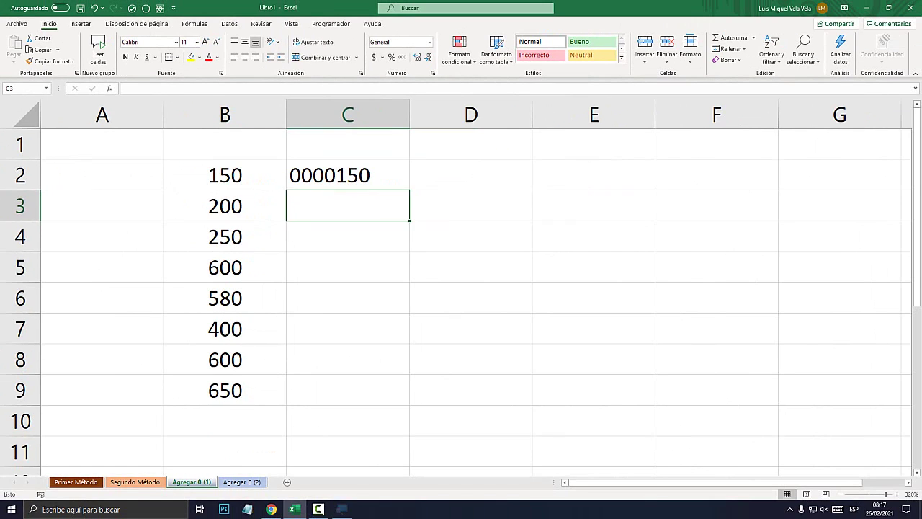
key("Up")
Fill the formula to C9, change C2's format to "X-0000000", and fill down again
left_click_drag(409, 190, 404, 400)
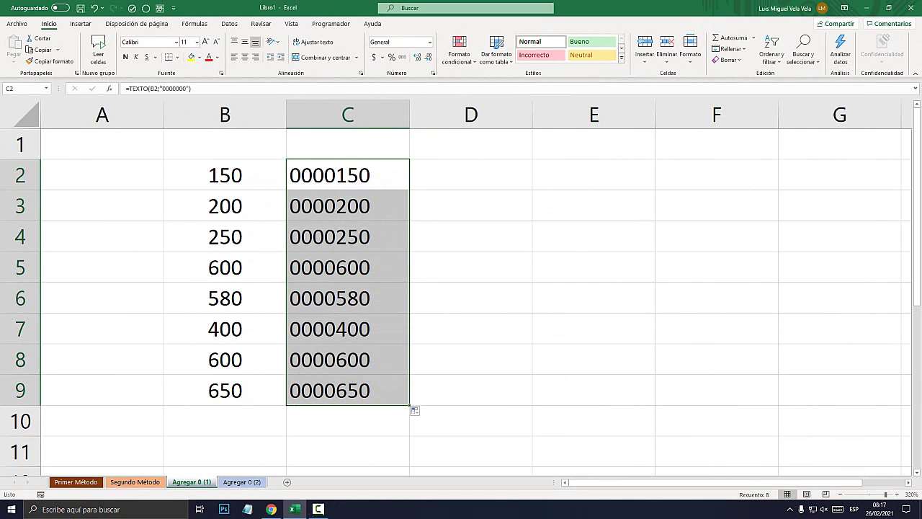
left_click(348, 205)
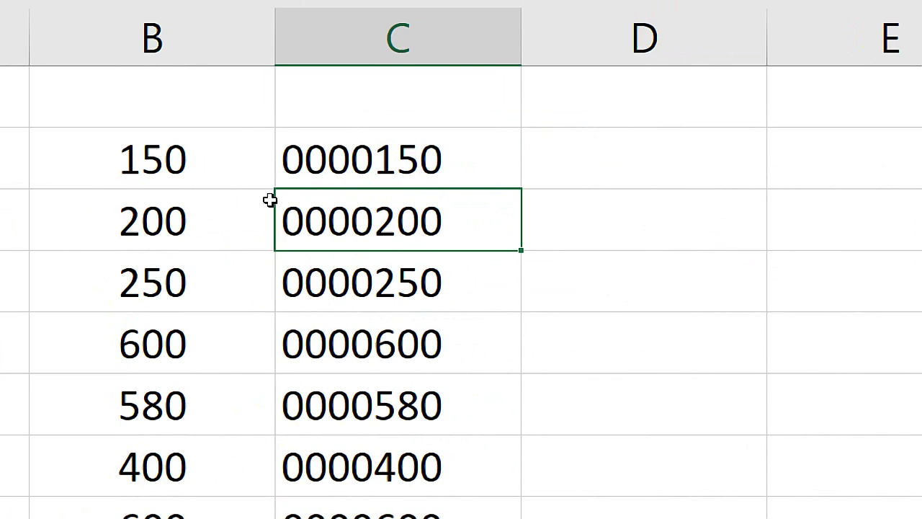
double_click(333, 160)
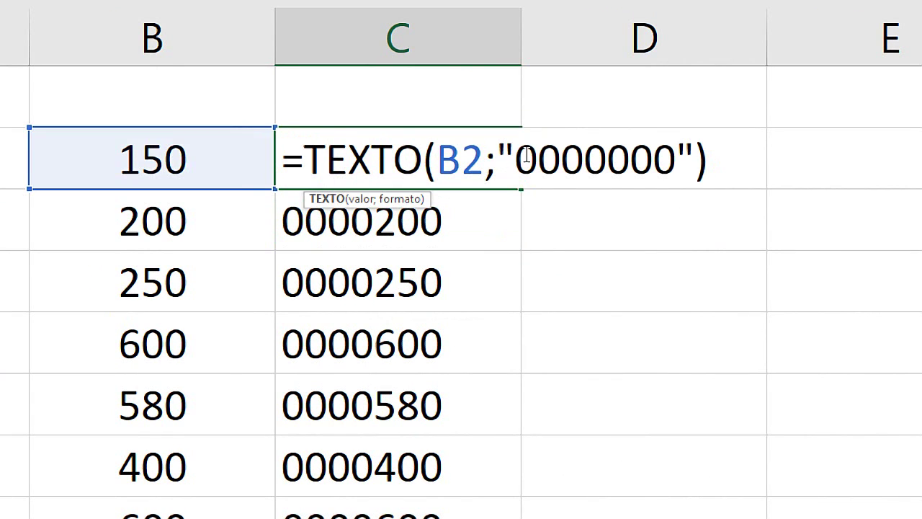
left_click(526, 157)
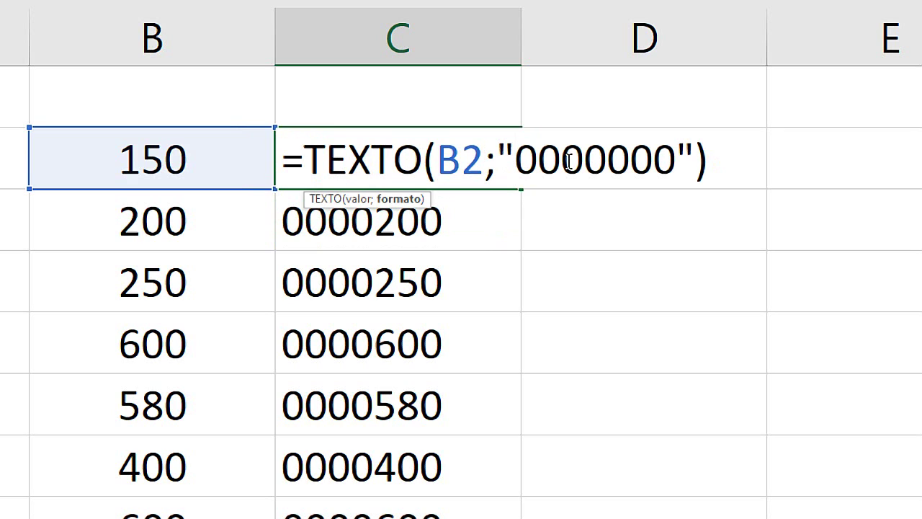
type("X")
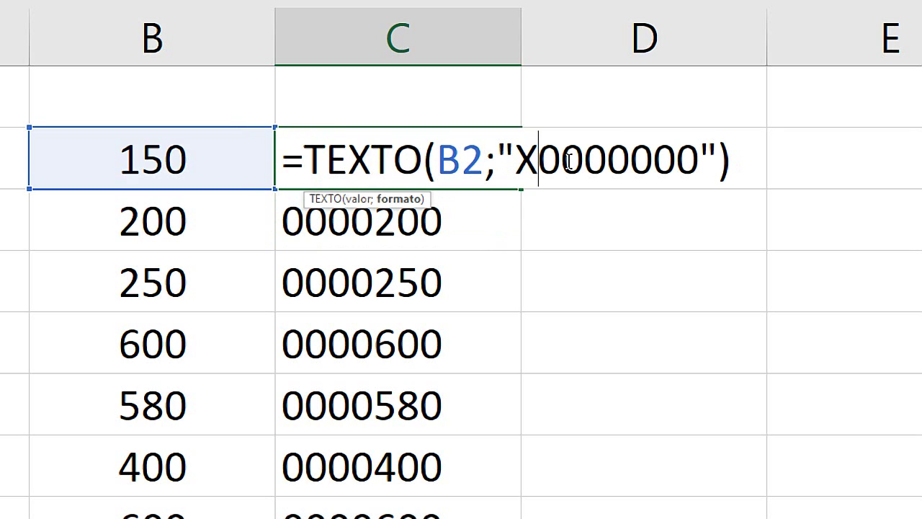
type("-")
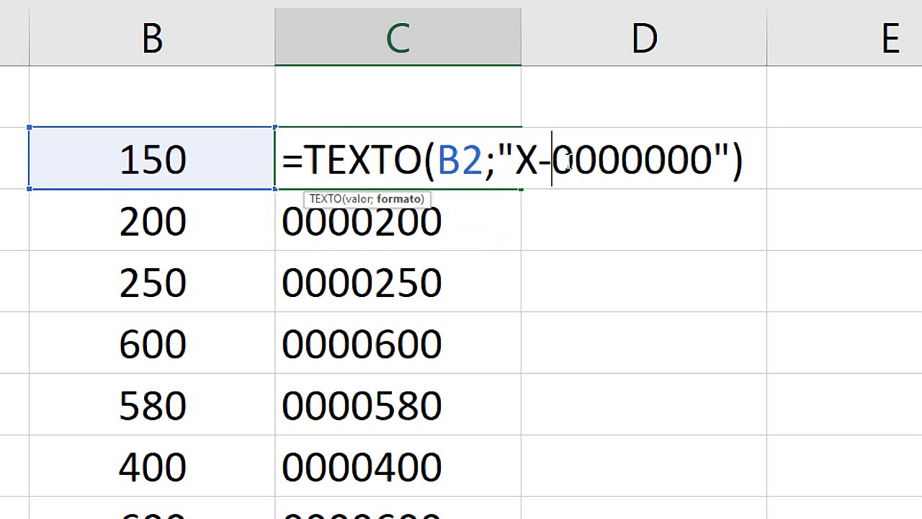
key("Return")
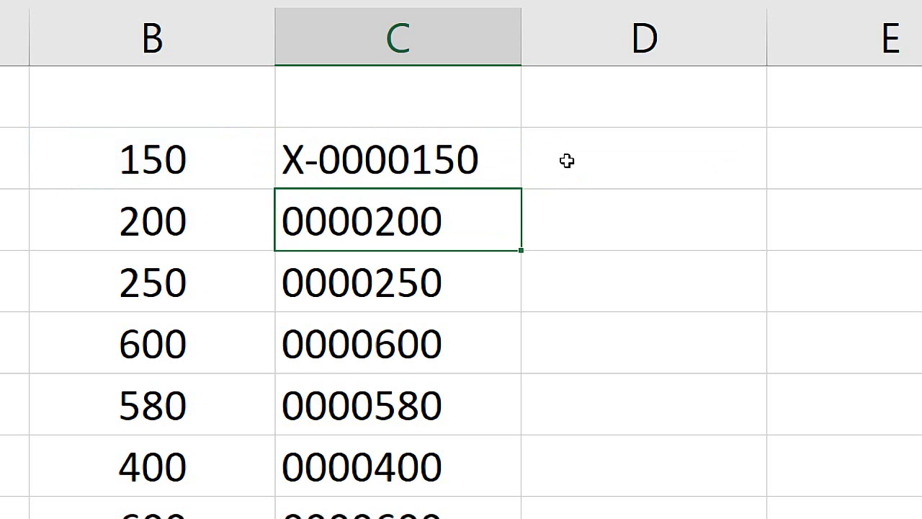
left_click(480, 174)
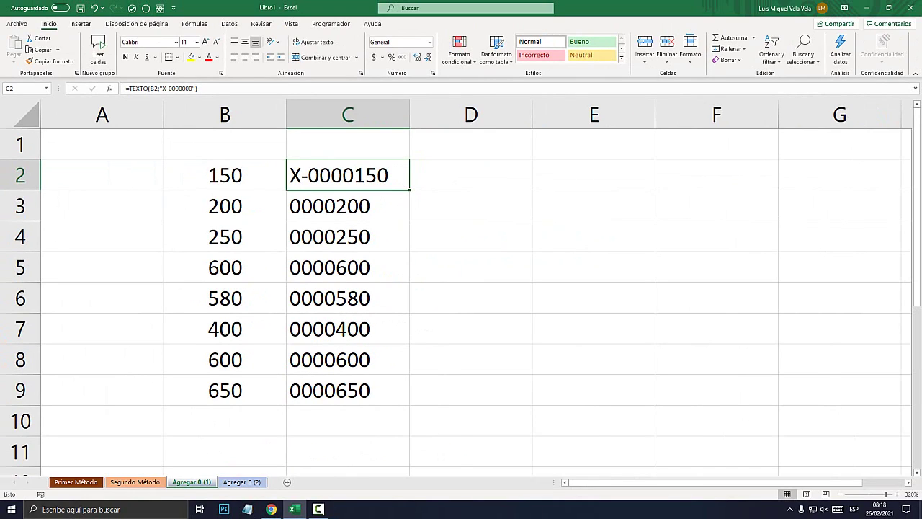
left_click_drag(410, 190, 403, 399)
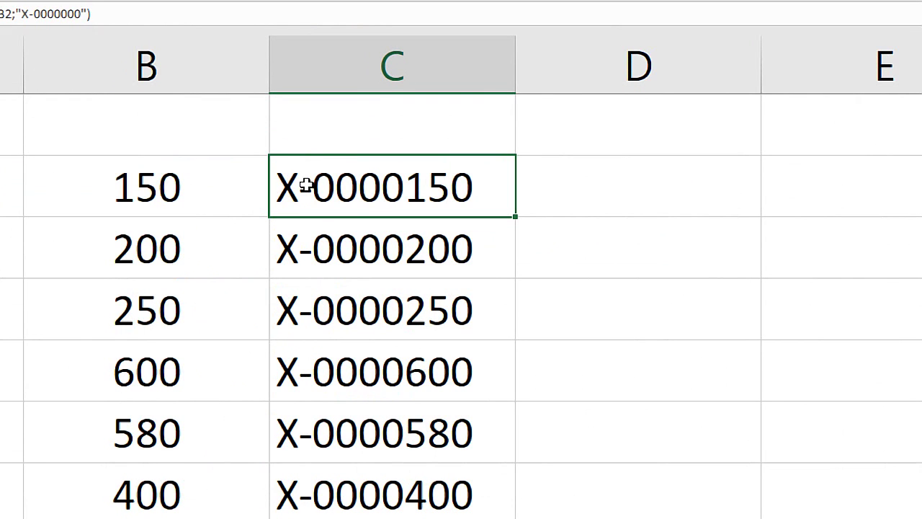
Remove X- from C2's format code, refill C2:C9, and switch to Agregar 0 (2)
double_click(306, 185)
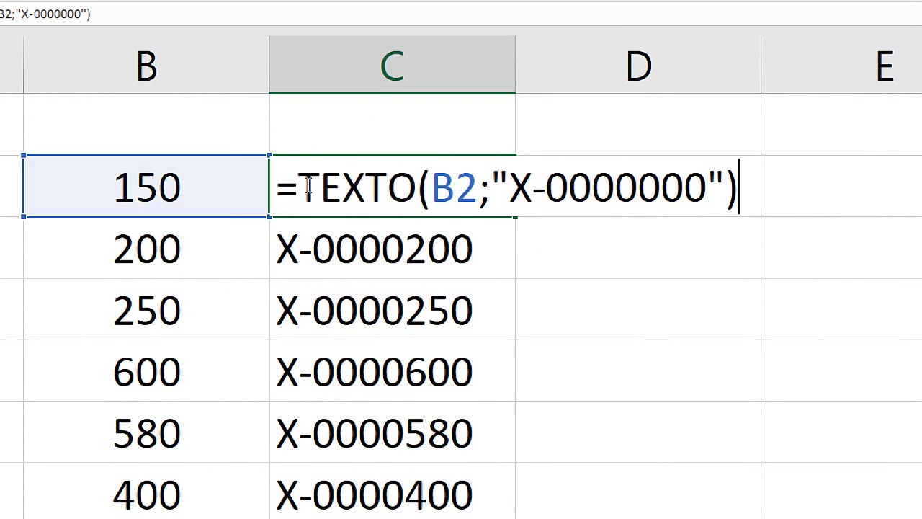
left_click_drag(546, 187, 512, 189)
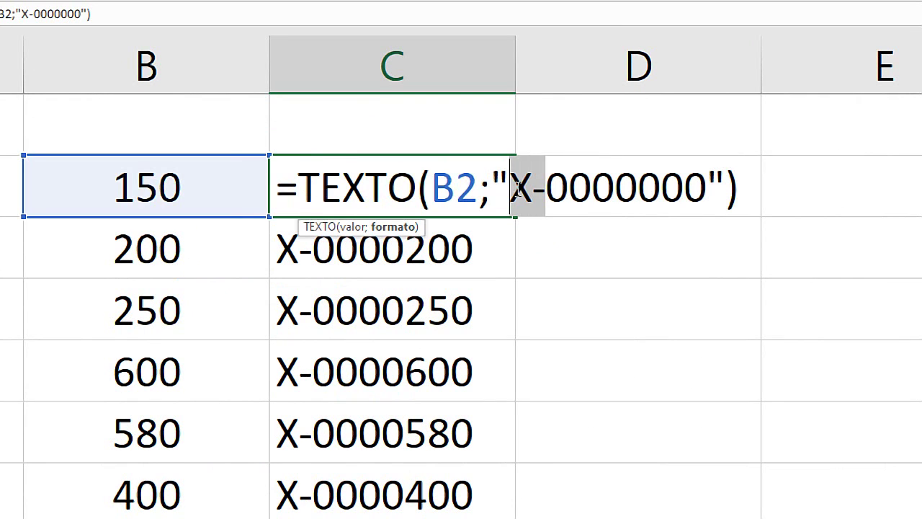
key("Delete")
key("Return")
left_click(467, 209)
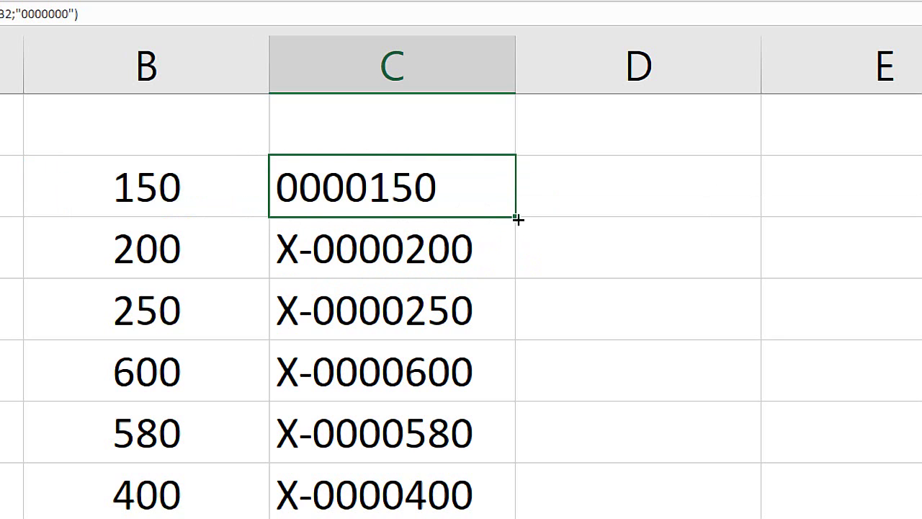
mouse_move(516, 216)
left_mouse_down()
mouse_move(410, 344)
mouse_move(409, 405)
left_mouse_up()
left_click(348, 267)
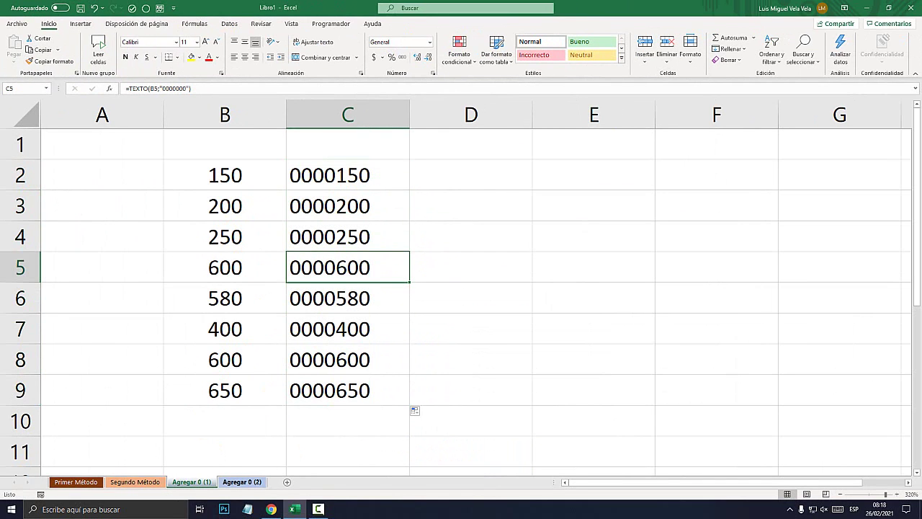
left_click(245, 481)
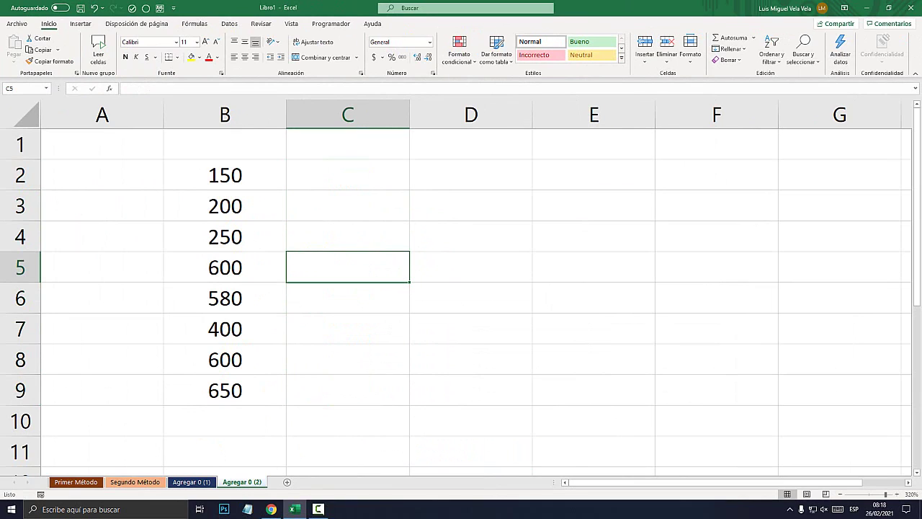
left_click_drag(225, 175, 225, 390)
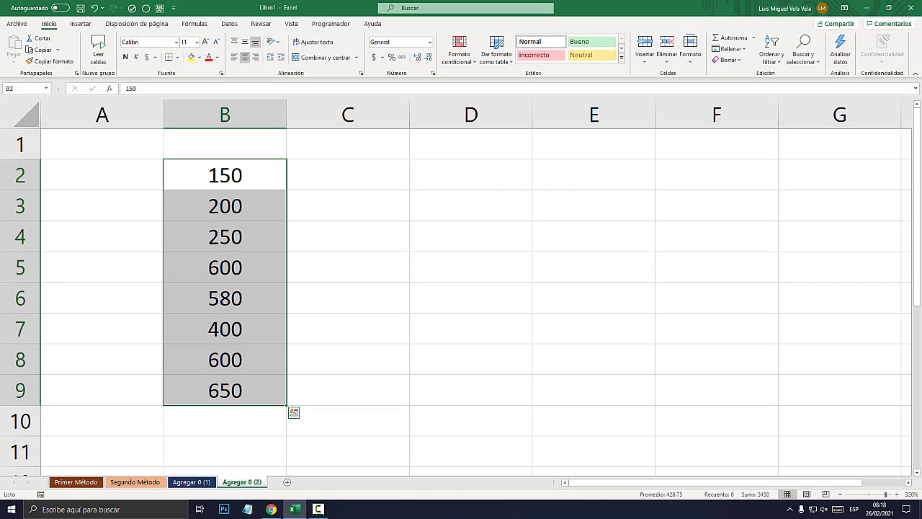
right_click(229, 300)
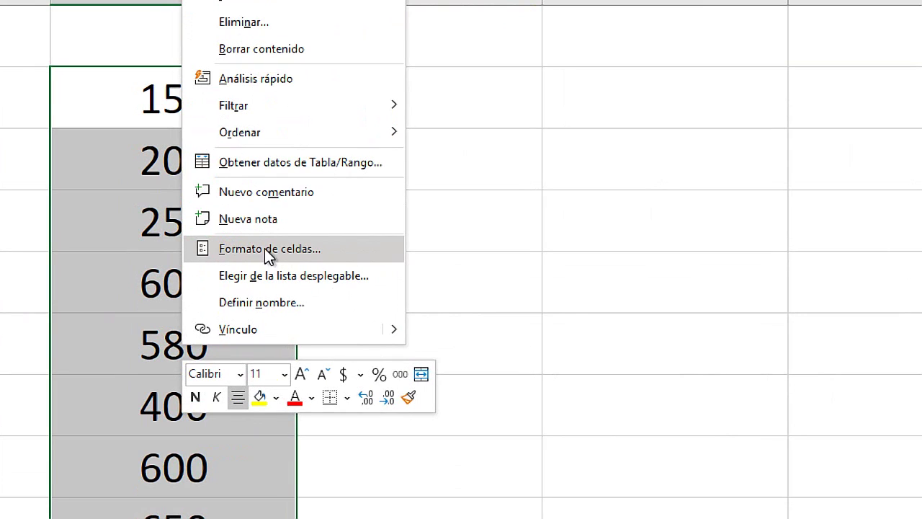
left_click(290, 247)
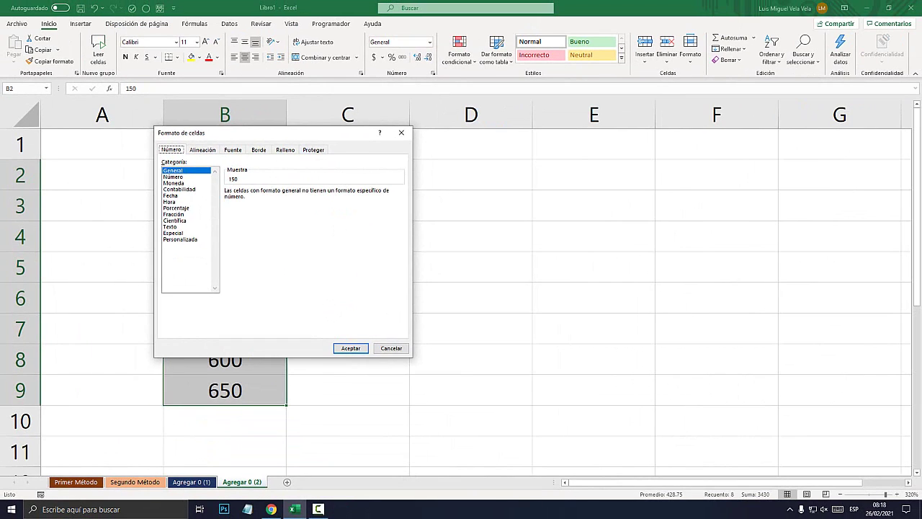
left_click_drag(374, 221, 475, 136)
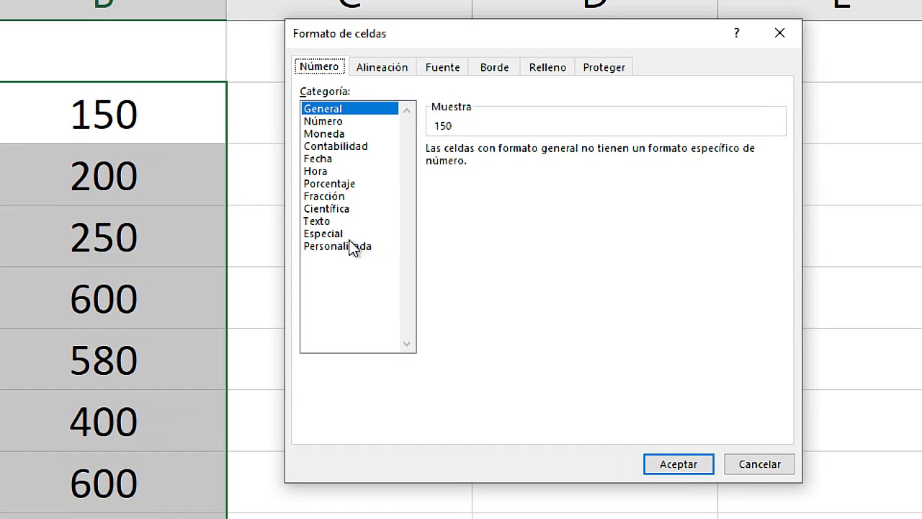
left_click(349, 241)
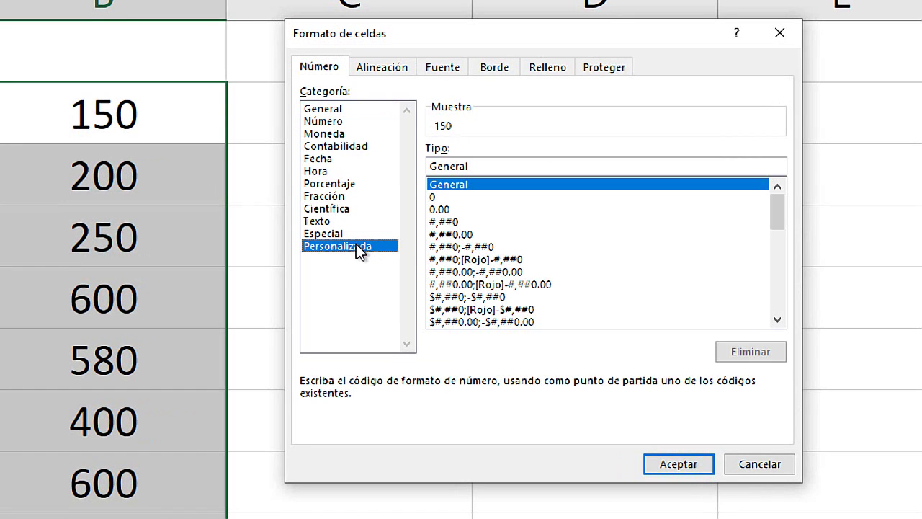
left_click(482, 167)
left_click_drag(488, 165, 394, 176)
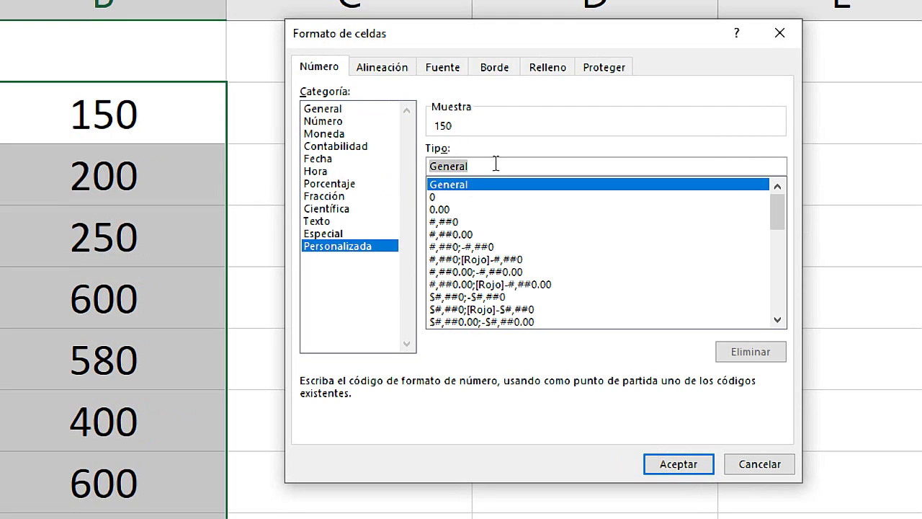
type("000")
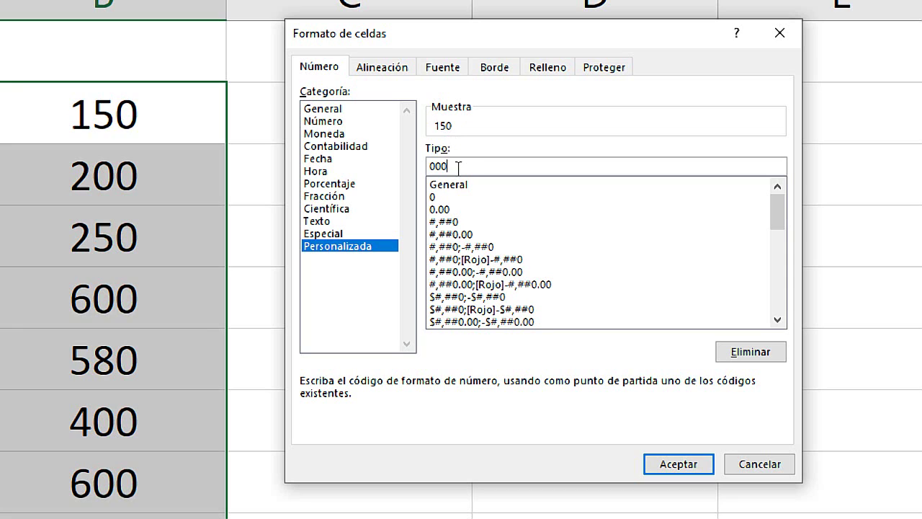
type("0")
type("000000")
type("000000")
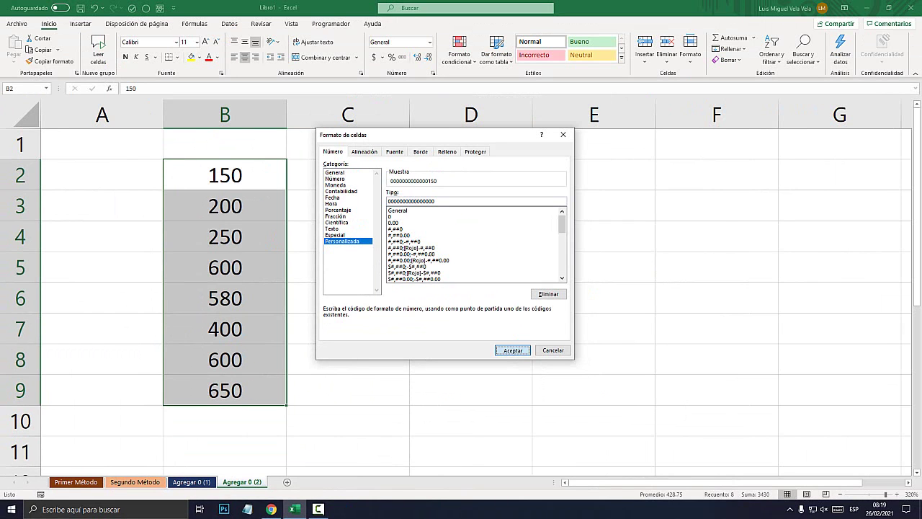
left_click(513, 351)
left_click(418, 236)
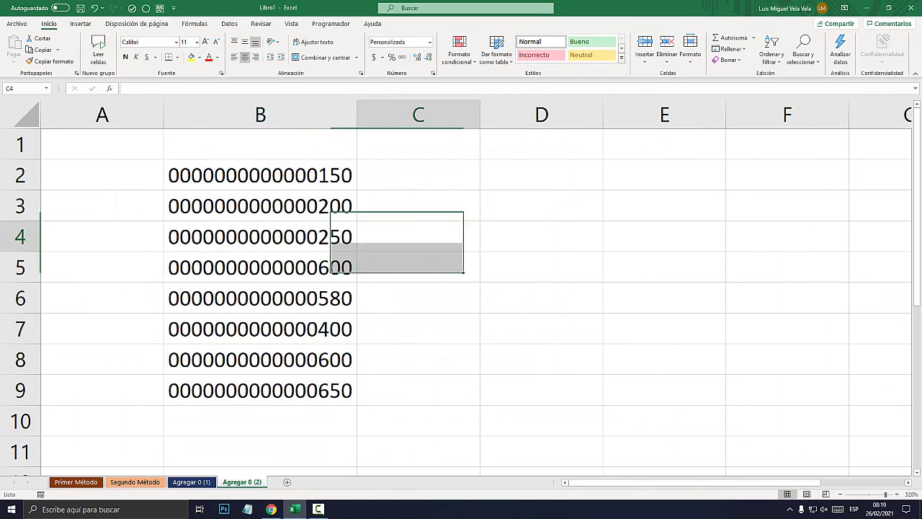
left_click_drag(357, 115, 429, 115)
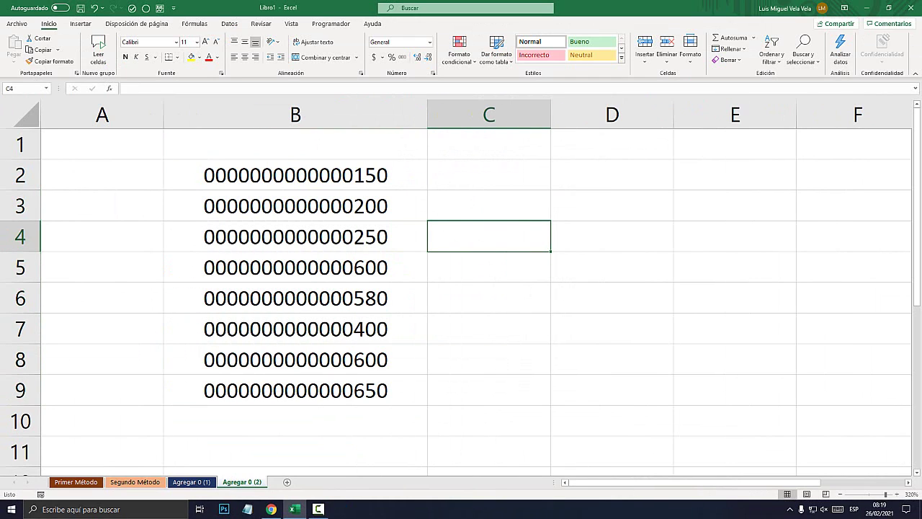